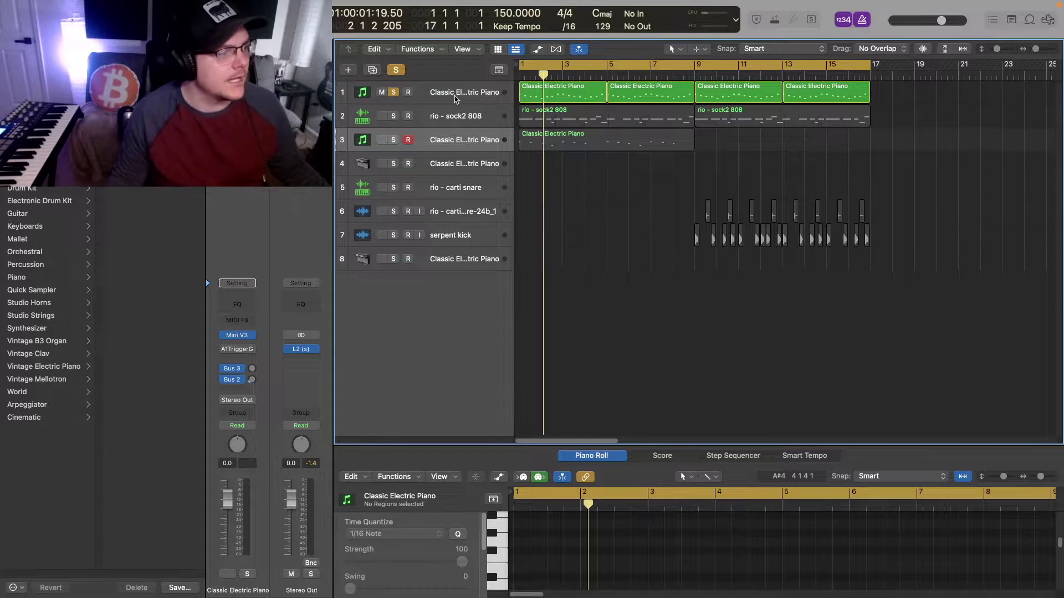
Select the first Classic Electric Piano track, inspect its Mini V3 instrument with the Analogic preset during playback, and close the plug-in.
{"action": "left_click", "coordinate": [449, 96]}
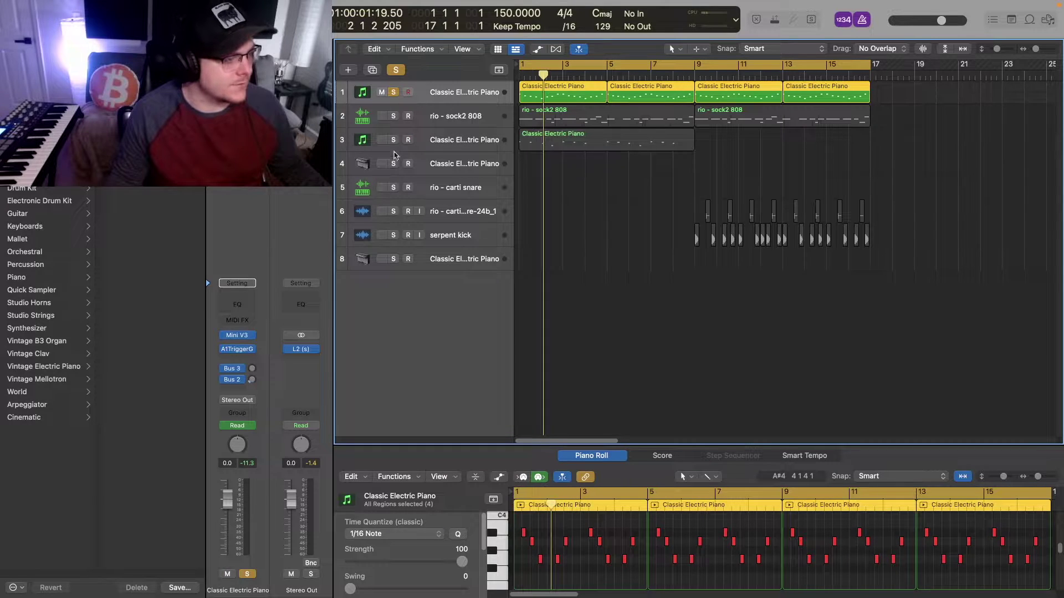
{"action": "left_click", "coordinate": [238, 336]}
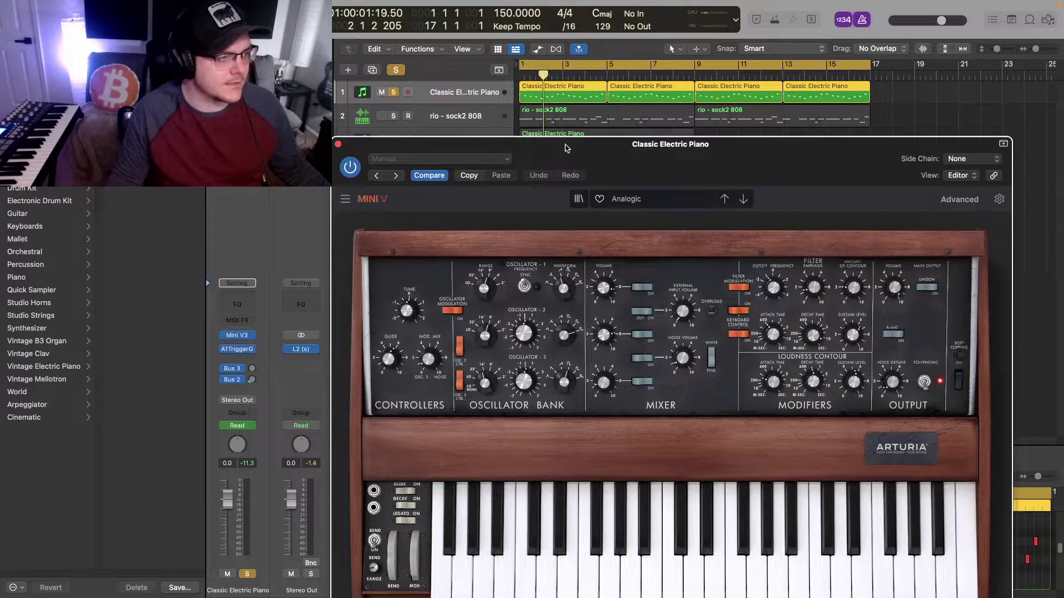
{"action": "left_click_drag", "start_coordinate": [566, 148], "coordinate": [549, 72]}
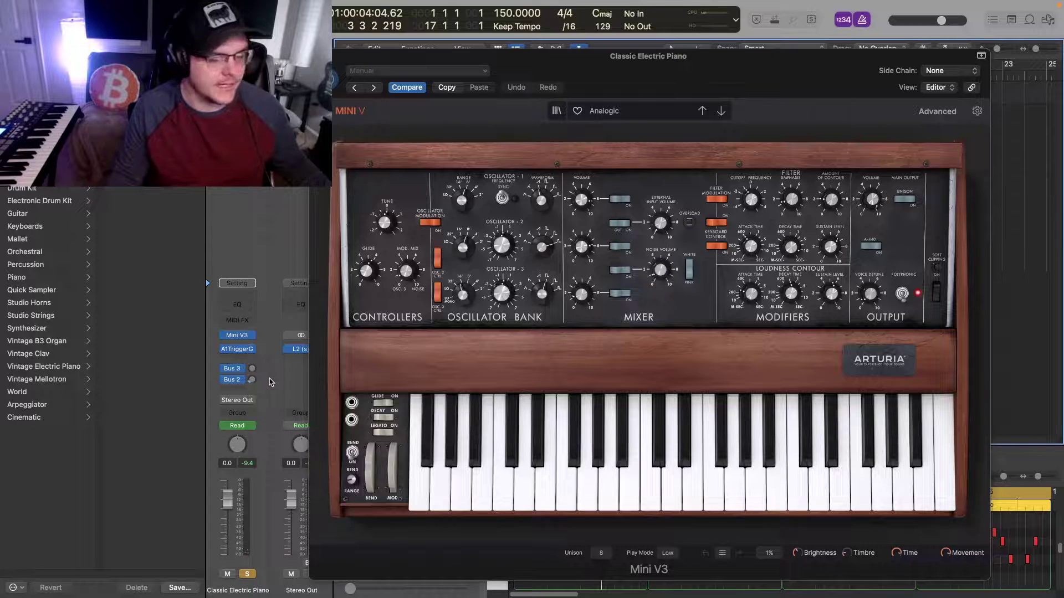
{"action": "key", "text": "space"}
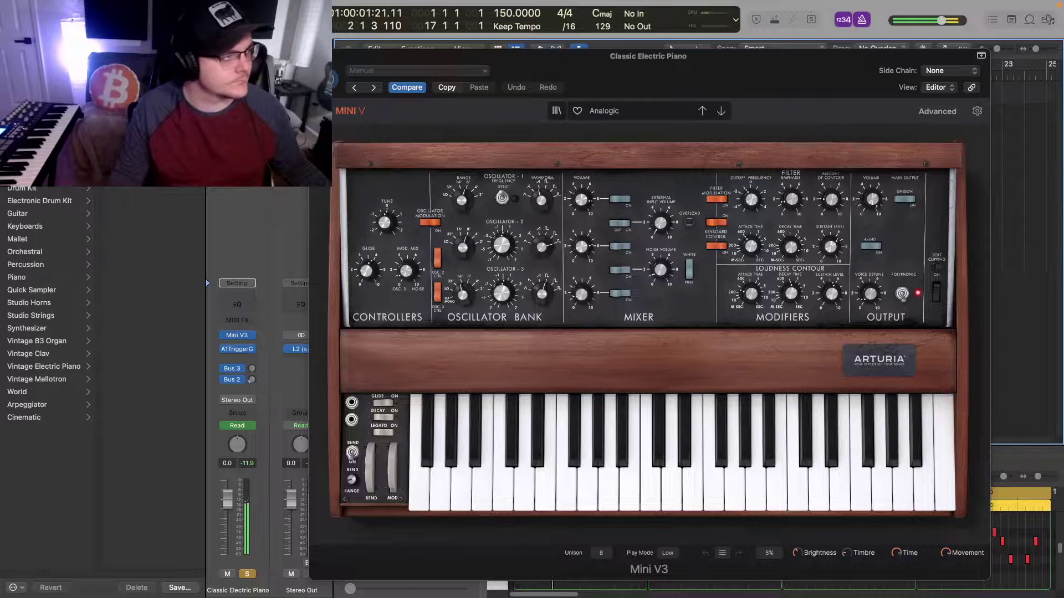
{"action": "left_click", "coordinate": [317, 56]}
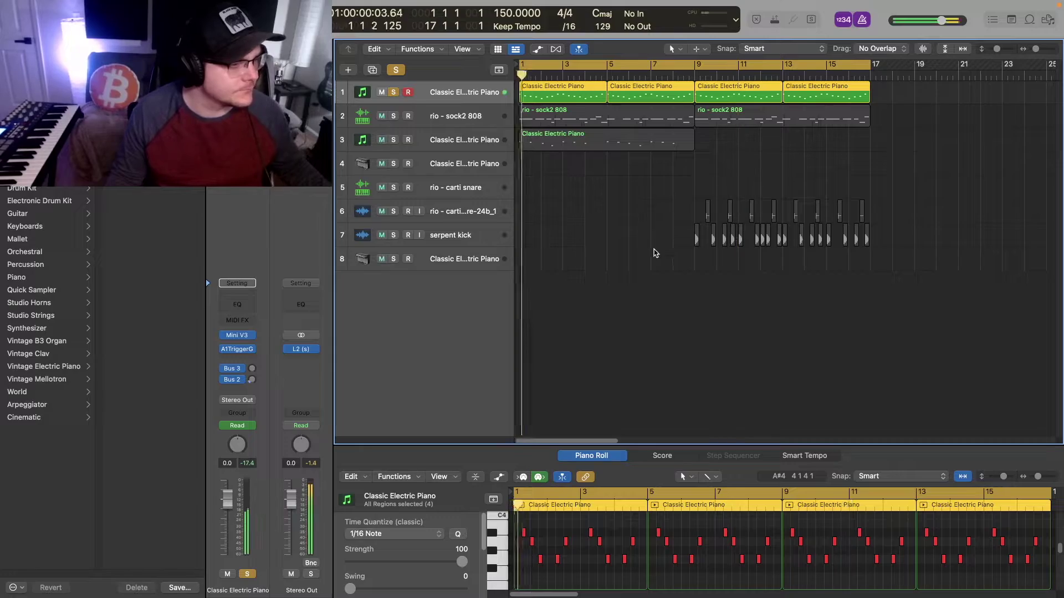
Audition the rio - sock2 808 track in solo, inspect its KNOCK plug-in settings, and close the plug-in.
{"action": "left_click", "coordinate": [394, 116]}
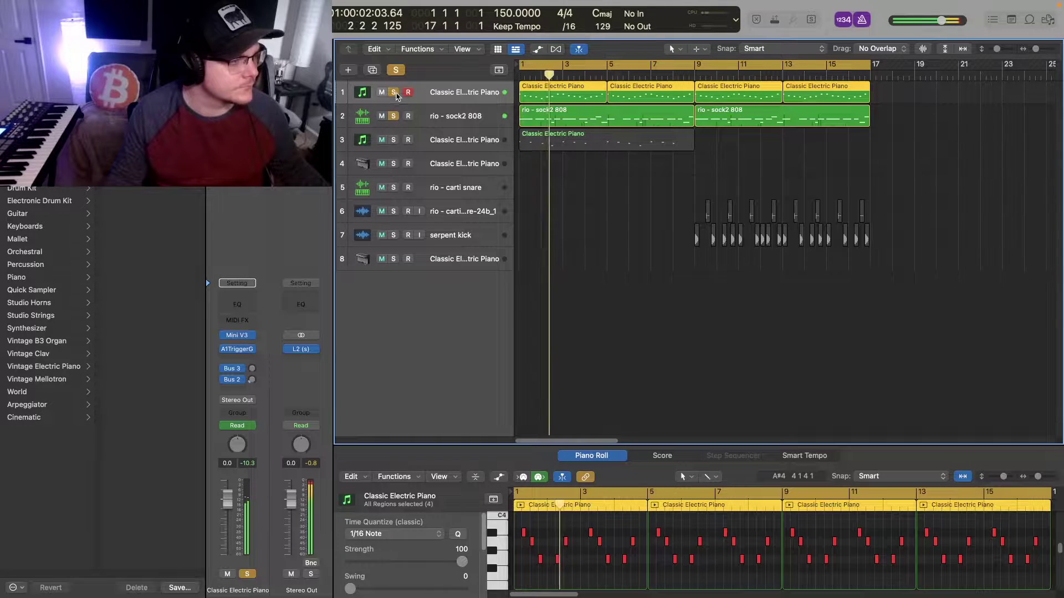
{"action": "left_click", "coordinate": [393, 92]}
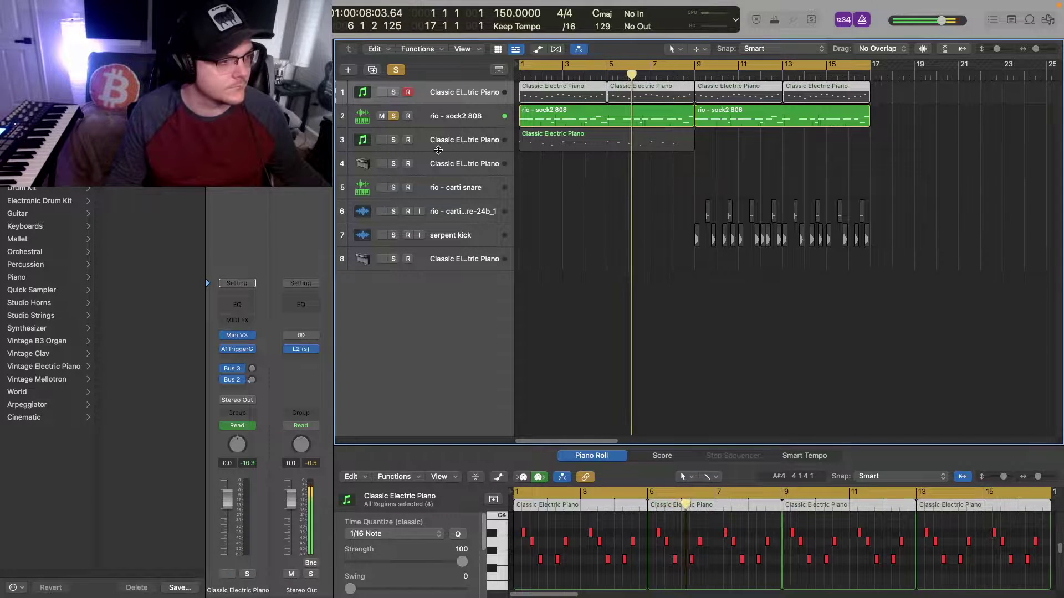
{"action": "left_click", "coordinate": [447, 118]}
{"action": "left_click", "coordinate": [240, 367]}
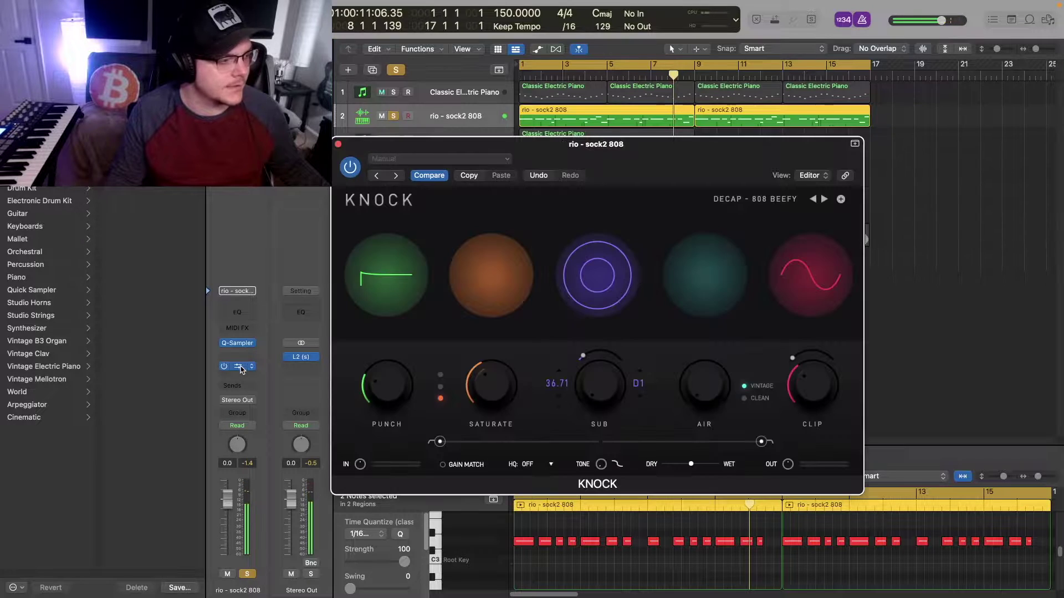
{"action": "left_click", "coordinate": [338, 144]}
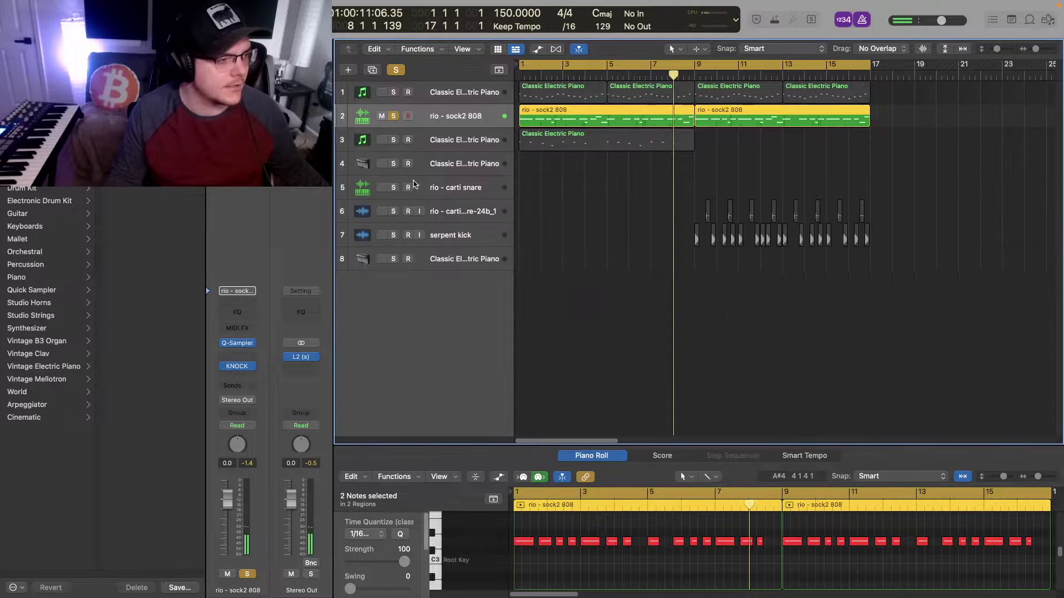
Unsolo the 808 and audition the second Classic Electric Piano track in solo from the beginning of the project.
{"action": "left_click", "coordinate": [394, 115]}
{"action": "key", "text": "Return"}
{"action": "left_click", "coordinate": [393, 139]}
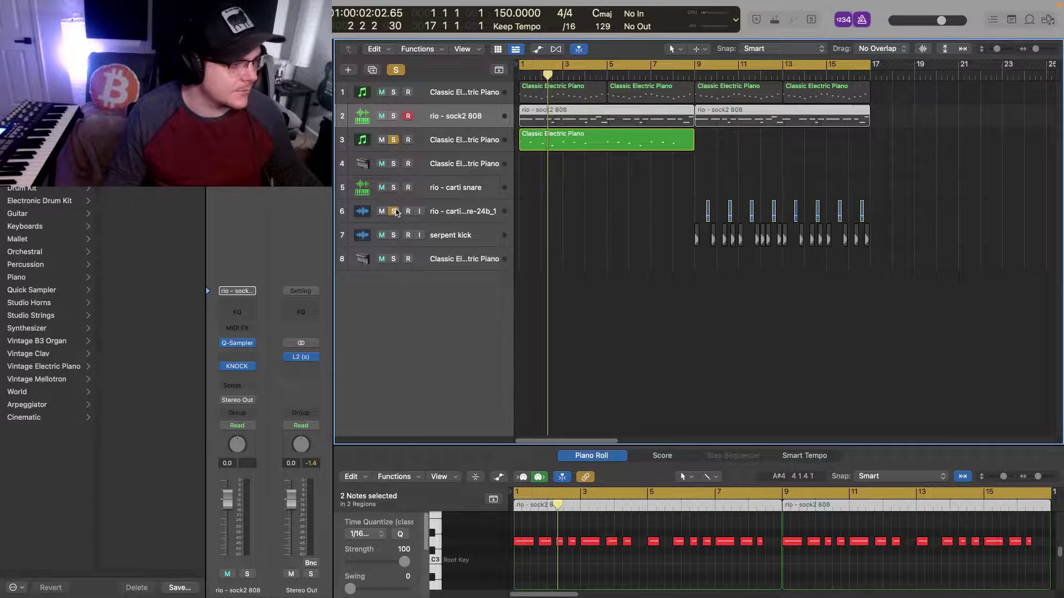
Set the cycle range to bars 9 to 17 and audition only the rio - carti snare audio track on track 6.
{"action": "left_click", "coordinate": [394, 140]}
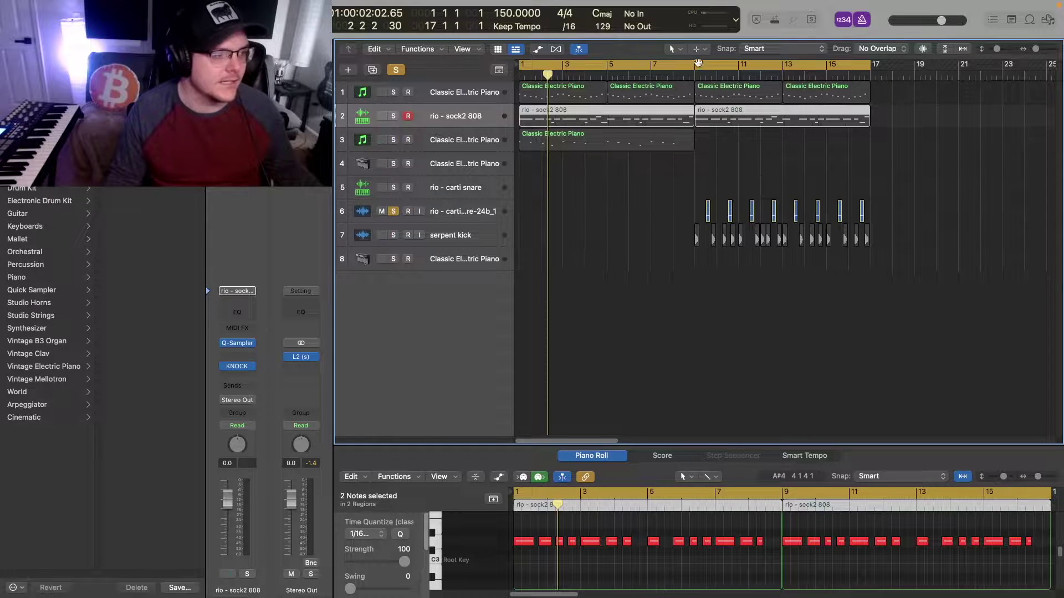
{"action": "left_click_drag", "start_coordinate": [694, 73], "coordinate": [869, 89]}
{"action": "key", "text": "space"}
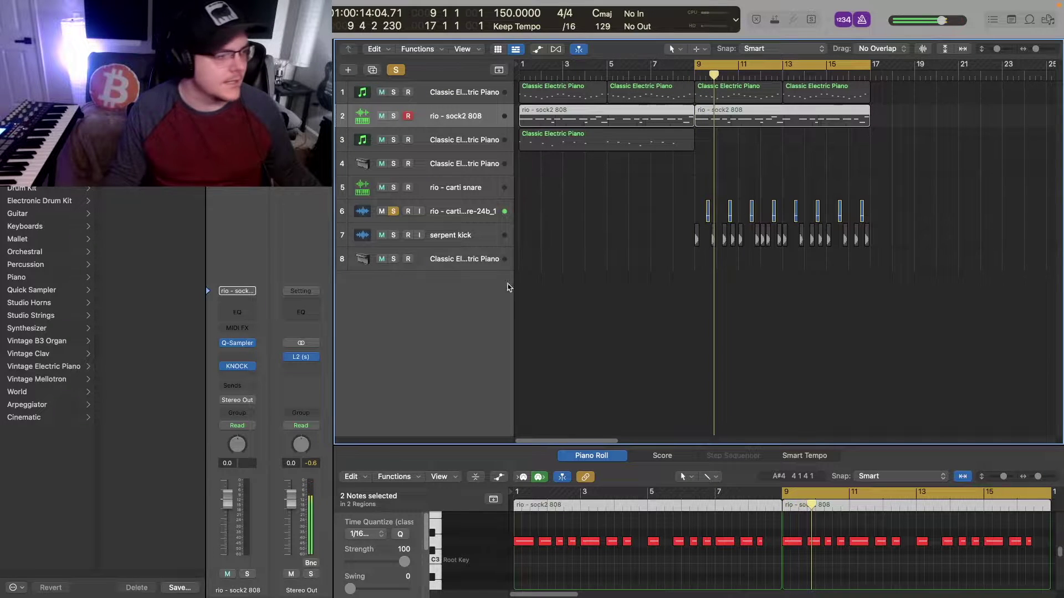
{"action": "left_click", "coordinate": [441, 207]}
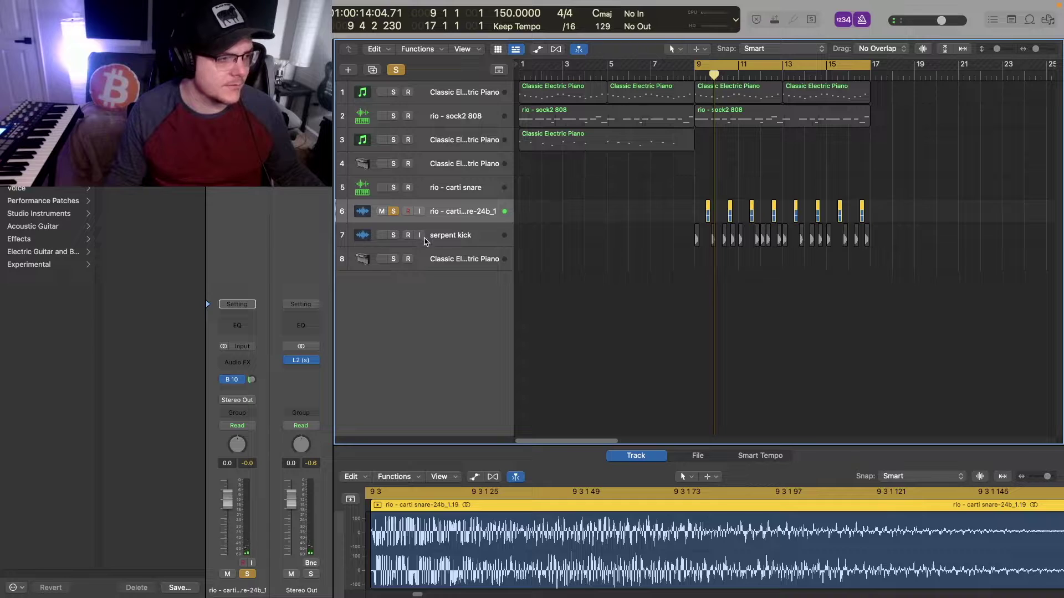
Switch solo from the snare to the serpent kick track, audition the kick pattern, and clear the solo.
{"action": "left_click", "coordinate": [394, 211]}
{"action": "left_click", "coordinate": [394, 235]}
{"action": "key", "text": "space"}
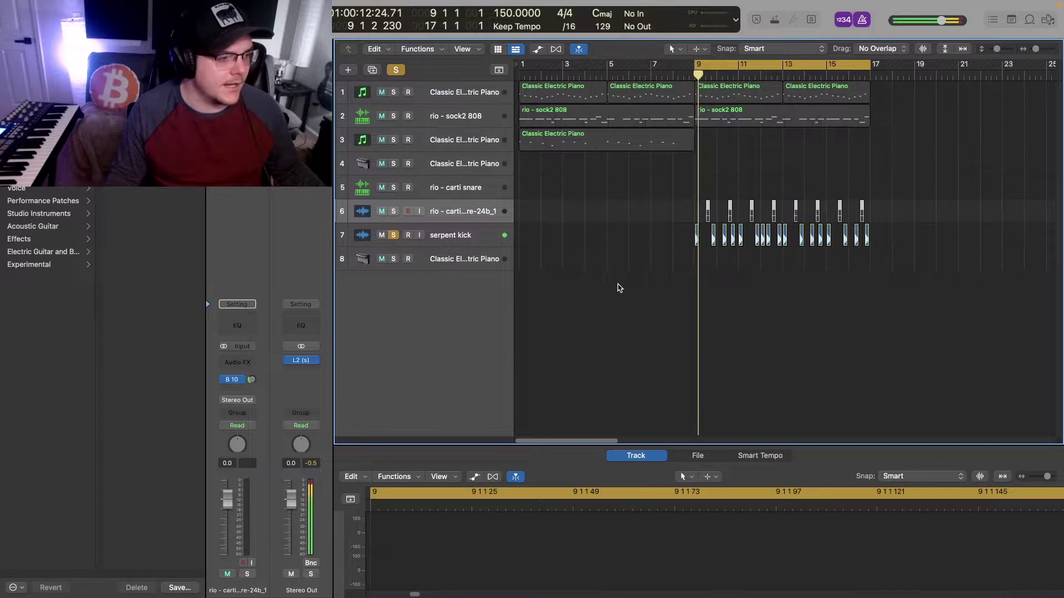
{"action": "left_click", "coordinate": [392, 235]}
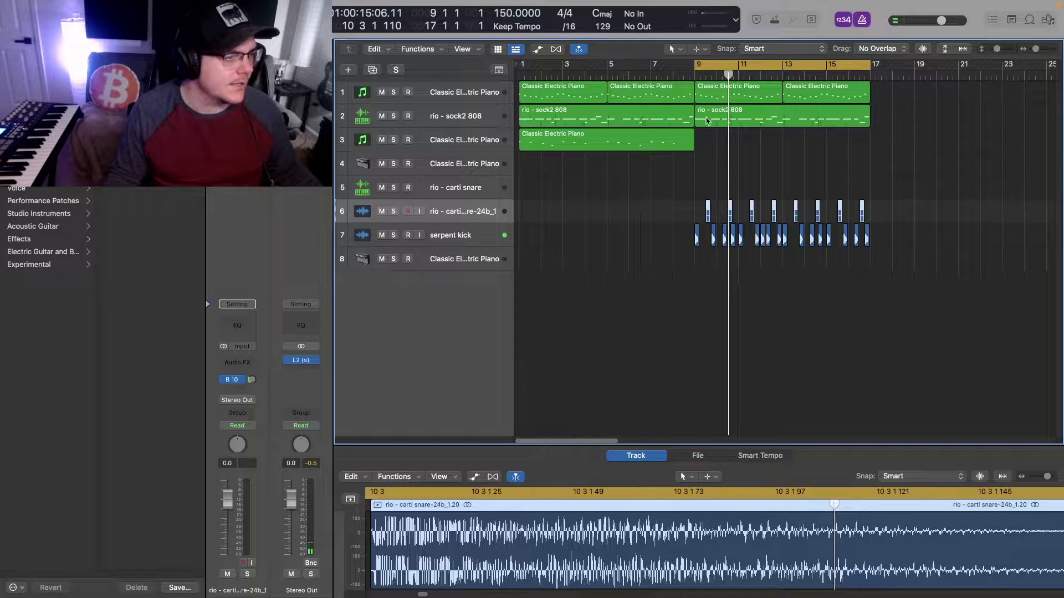
Delete the existing region on track 3 and record a new eight-bar melody in its place, with the cycle range starting at bar 1.
{"action": "left_click", "coordinate": [648, 229]}
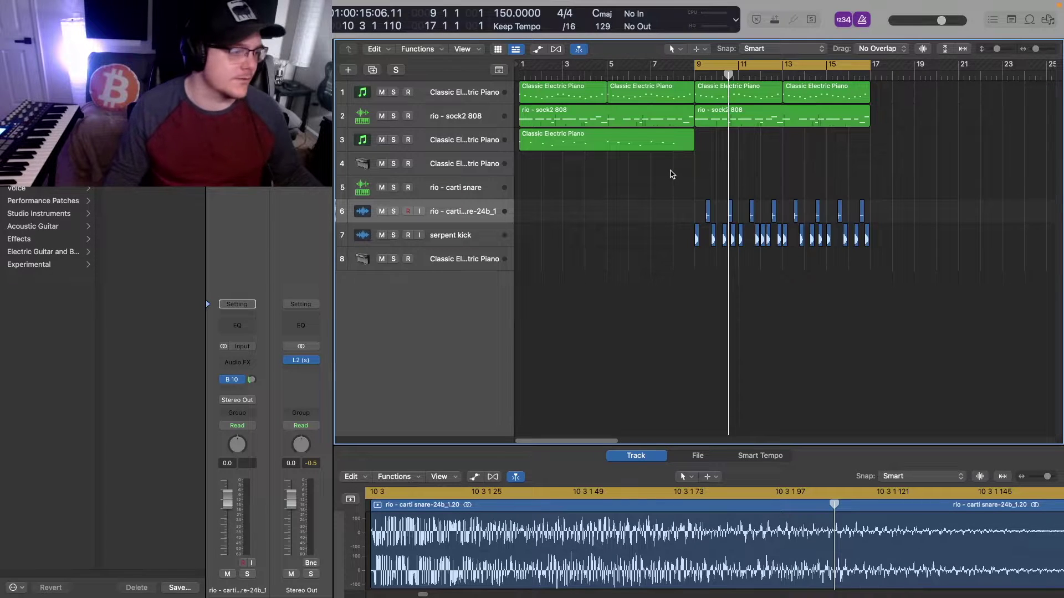
{"action": "left_click", "coordinate": [580, 145]}
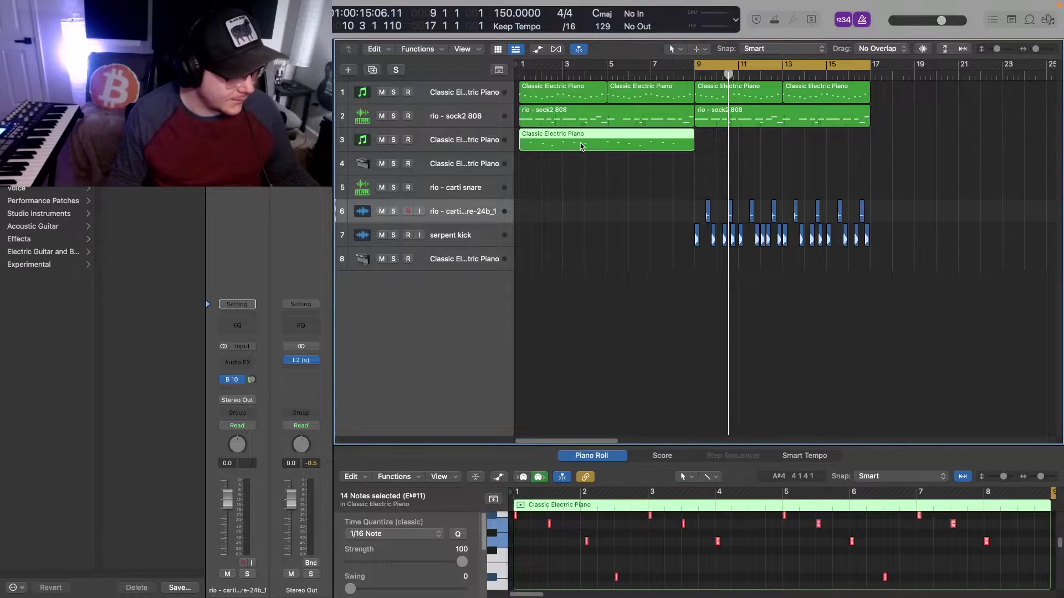
{"action": "left_click", "coordinate": [574, 191]}
{"action": "left_click", "coordinate": [558, 144]}
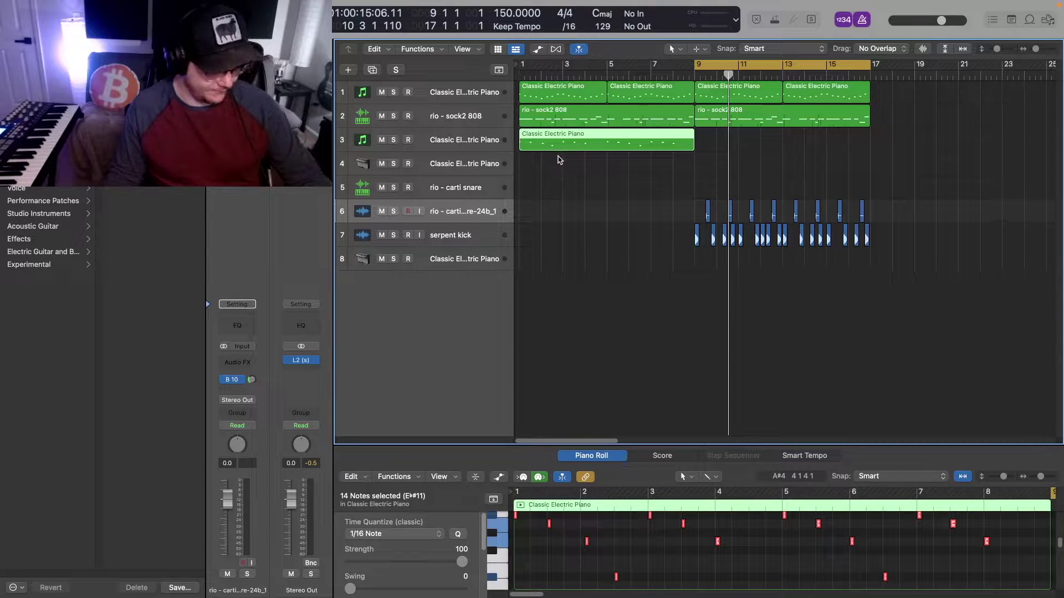
{"action": "key", "text": "Delete"}
{"action": "left_click_drag", "start_coordinate": [692, 72], "coordinate": [521, 74]}
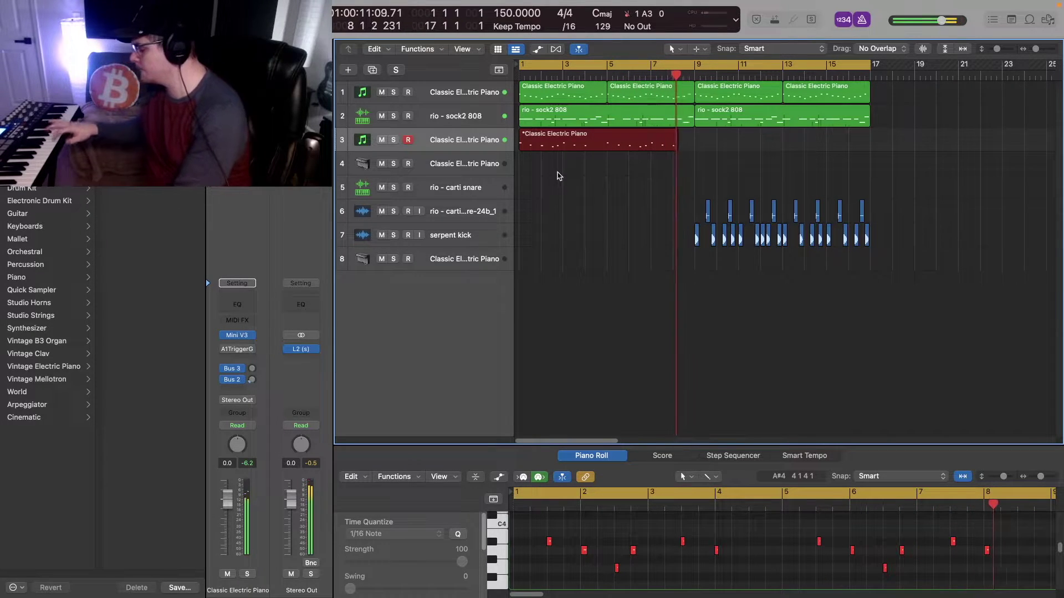
{"action": "key", "text": "space"}
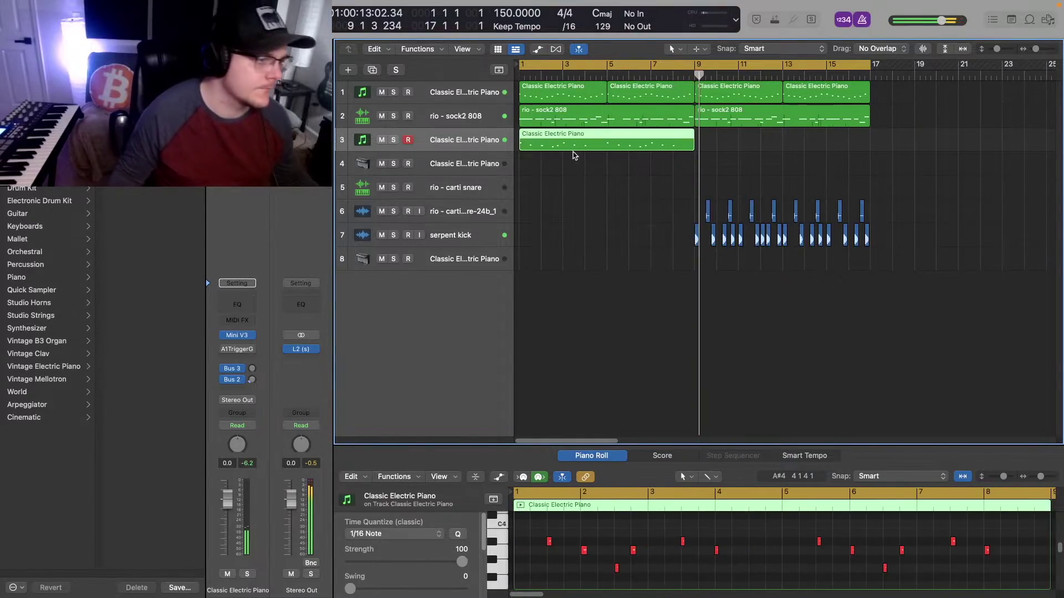
Extend the recorded melody notes on track 3 with the Force Legato note-end trim and play from the beginning.
{"action": "right_click", "coordinate": [554, 521]}
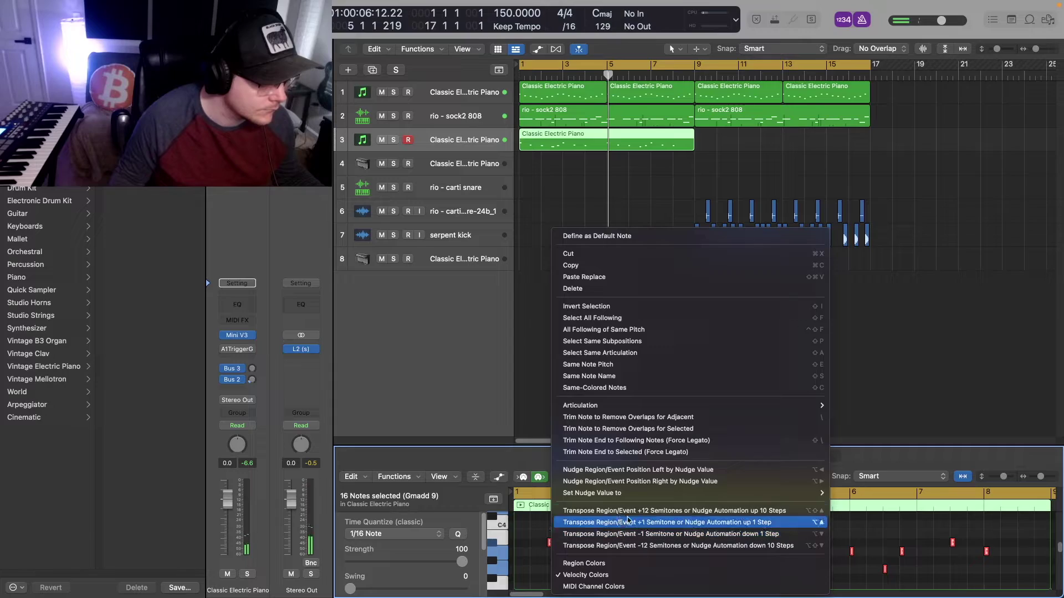
{"action": "left_click", "coordinate": [641, 453]}
{"action": "key", "text": "Return"}
{"action": "key", "text": "space"}
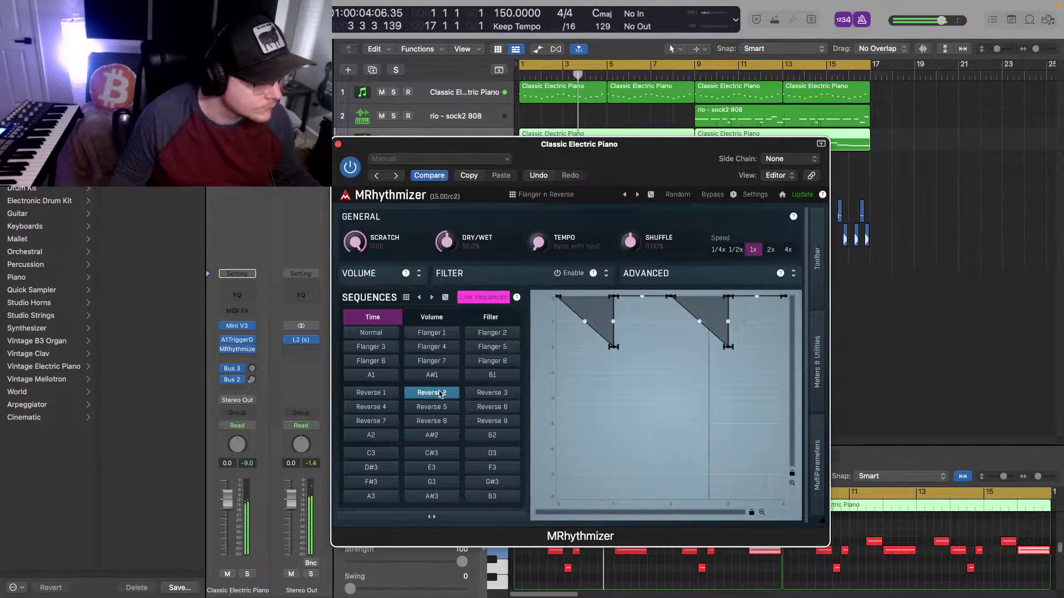
Set the MRhythmizer effect on track 3 to the Reverse 3 time sequence and close the plug-in.
{"action": "left_click", "coordinate": [492, 393]}
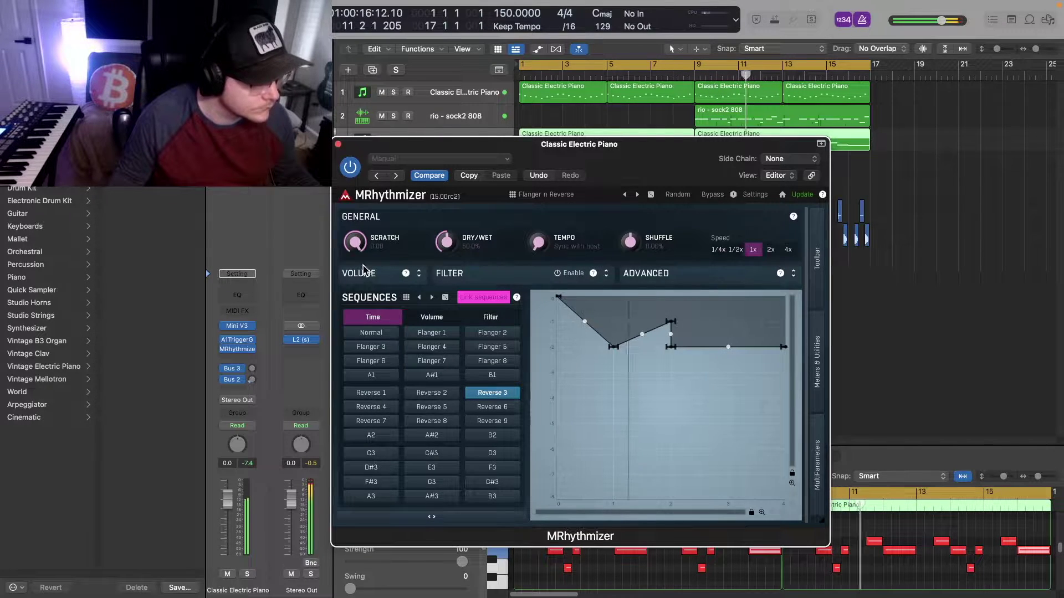
{"action": "left_click", "coordinate": [337, 144]}
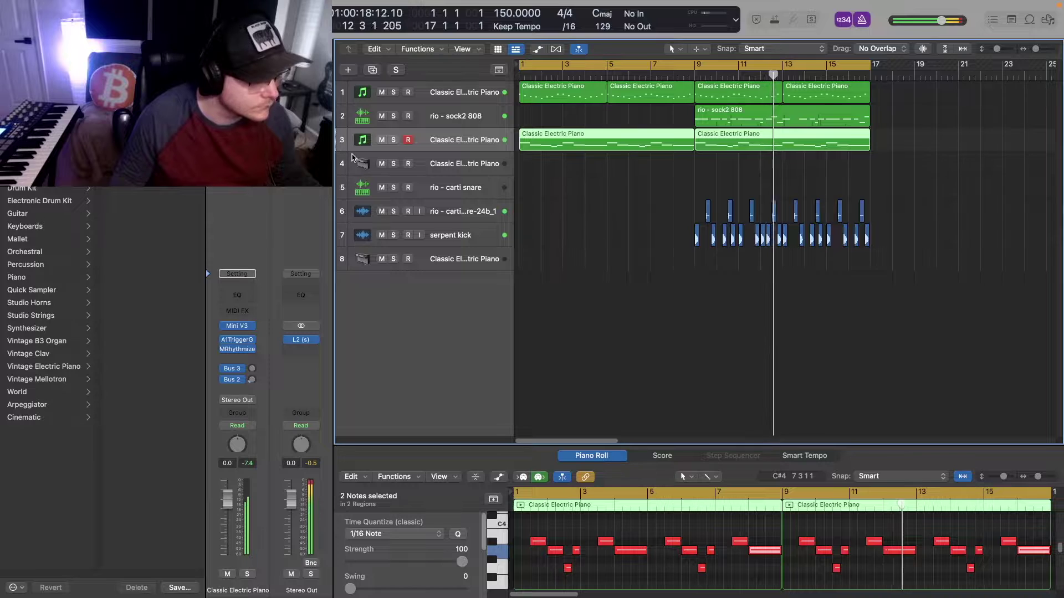
Delete the first melody region on track 3, covering bars 1 to 9.
{"action": "left_click", "coordinate": [567, 174]}
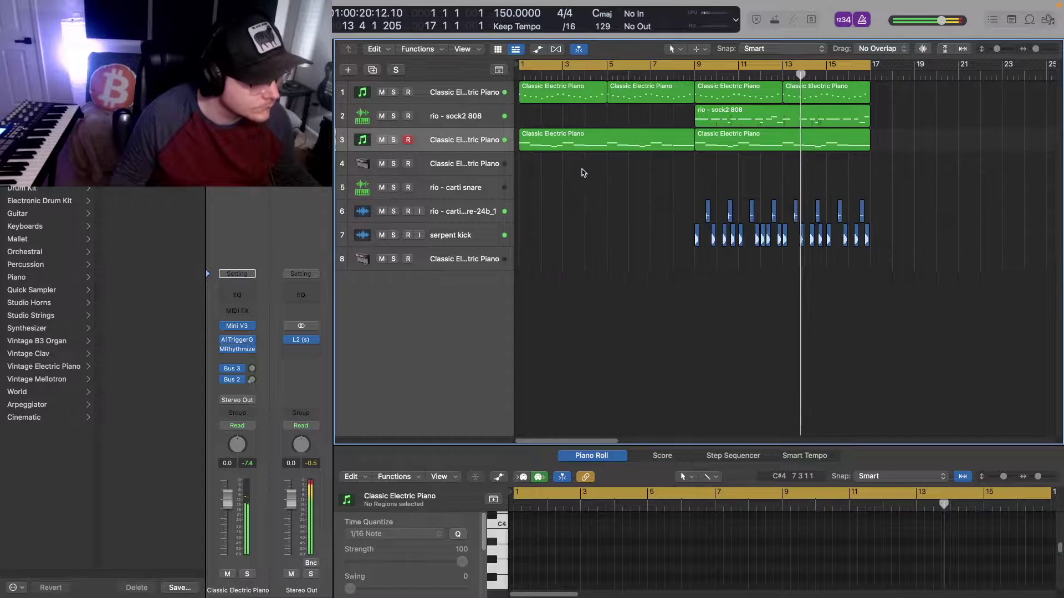
{"action": "left_click", "coordinate": [568, 143]}
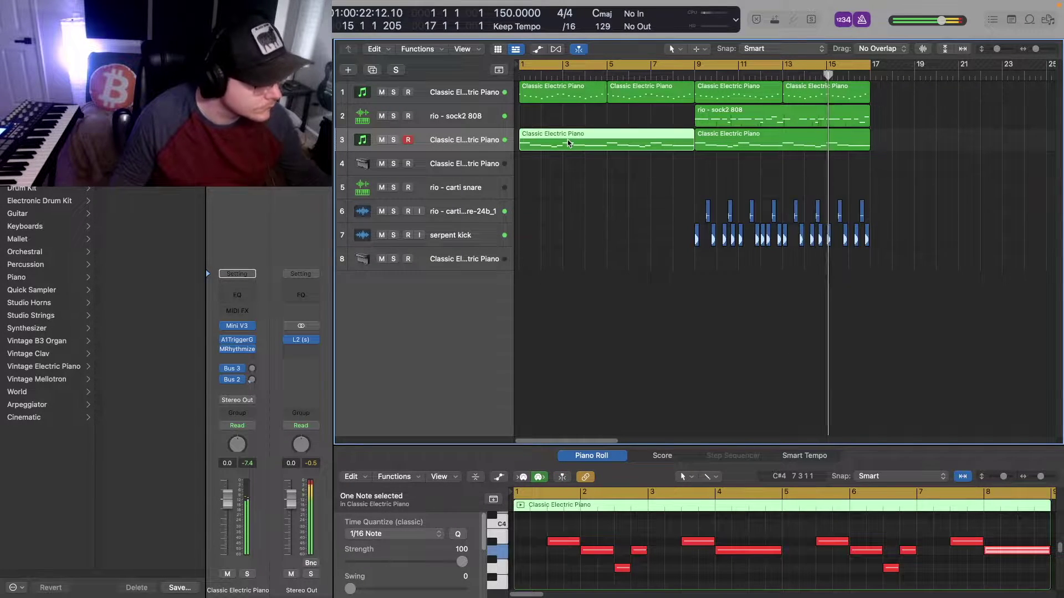
{"action": "key", "text": "Delete"}
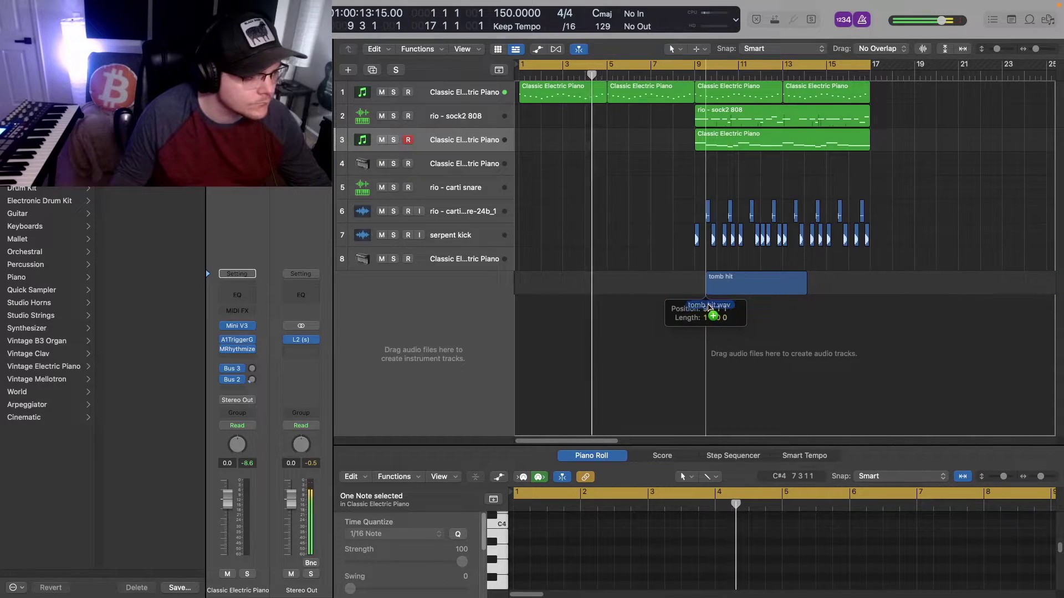
Place the tomb hit sample on a new audio track at bar 9 and set that track's volume to -8 dB.
{"action": "left_click_drag", "start_coordinate": [704, 307], "coordinate": [696, 308]}
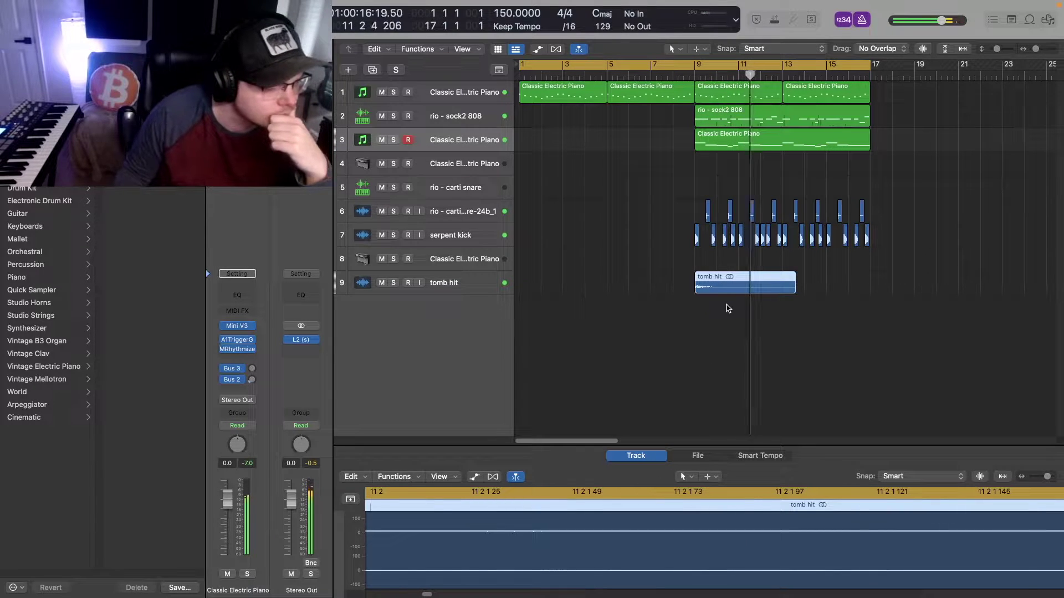
{"action": "left_click", "coordinate": [444, 281]}
{"action": "double_click", "coordinate": [228, 462]}
{"action": "type", "text": "-8"}
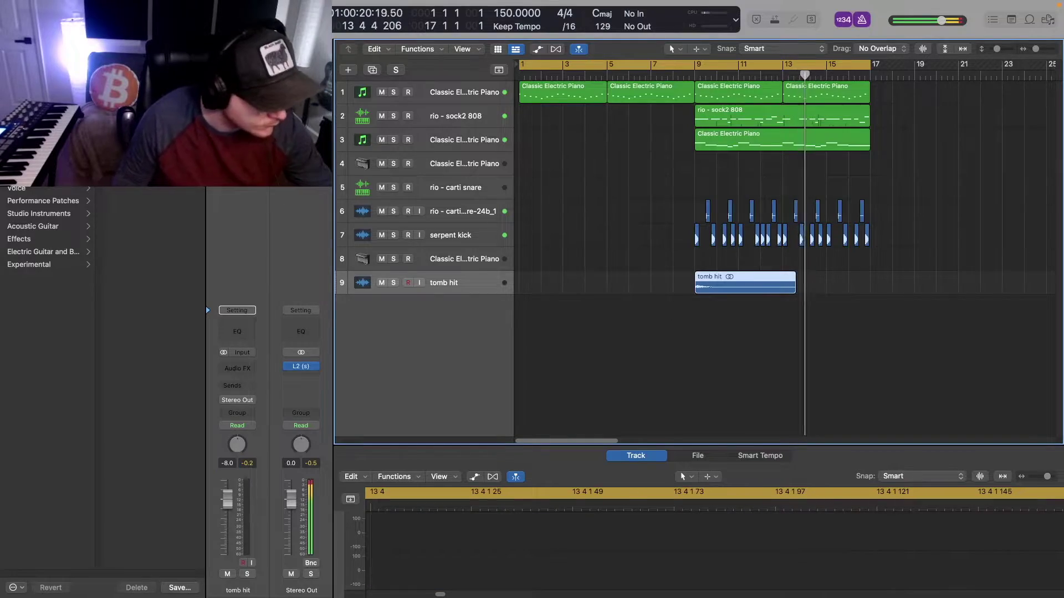
{"action": "key", "text": "Return"}
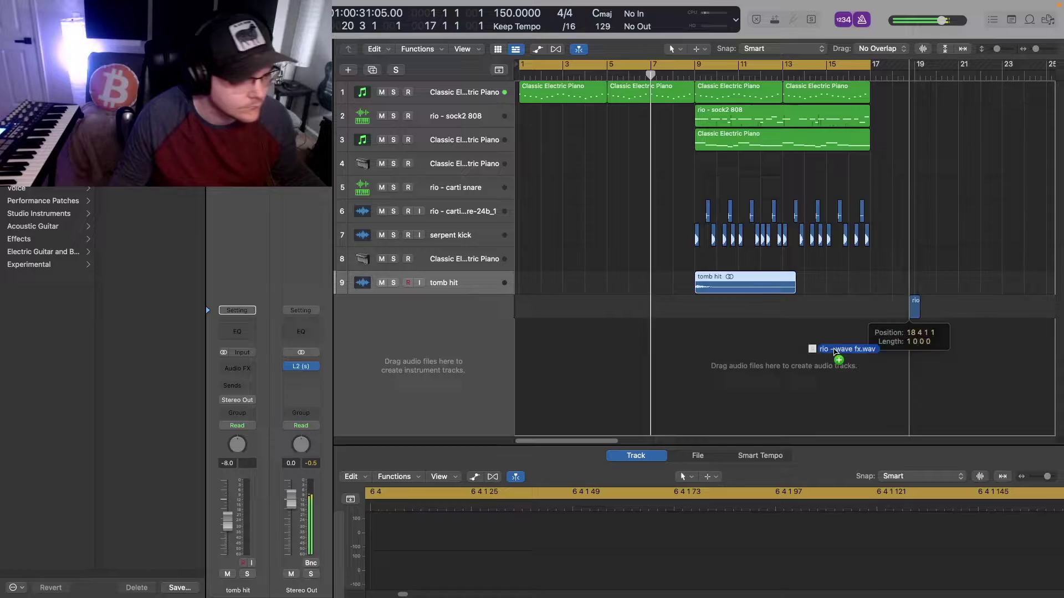
Add the rio - wave fx.wav sample on a new audio track and position it just before bar 9.
{"action": "left_click_drag", "start_coordinate": [834, 350], "coordinate": [672, 361]}
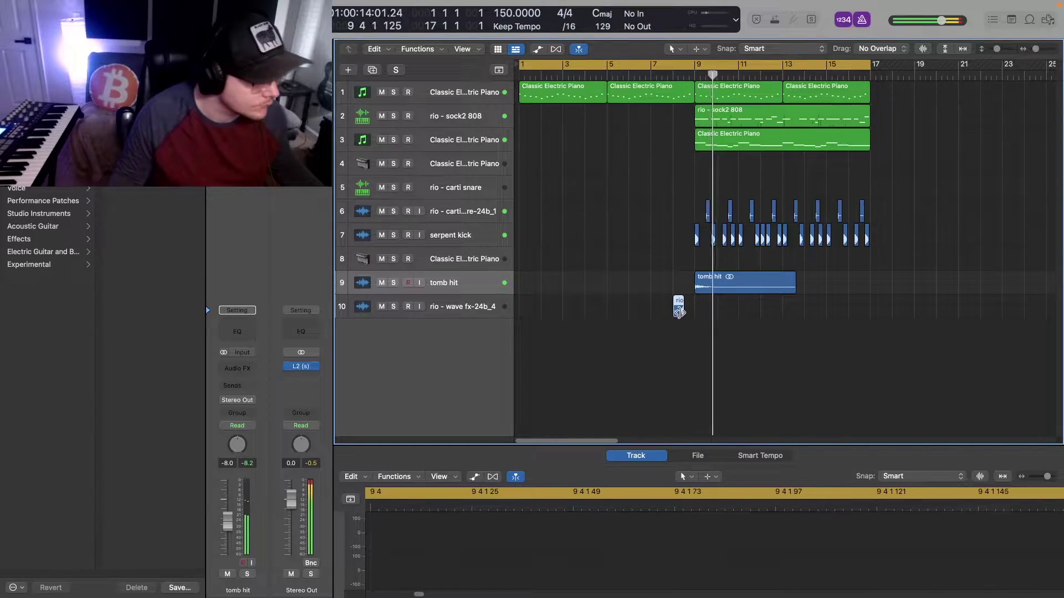
{"action": "left_click_drag", "start_coordinate": [682, 315], "coordinate": [693, 315]}
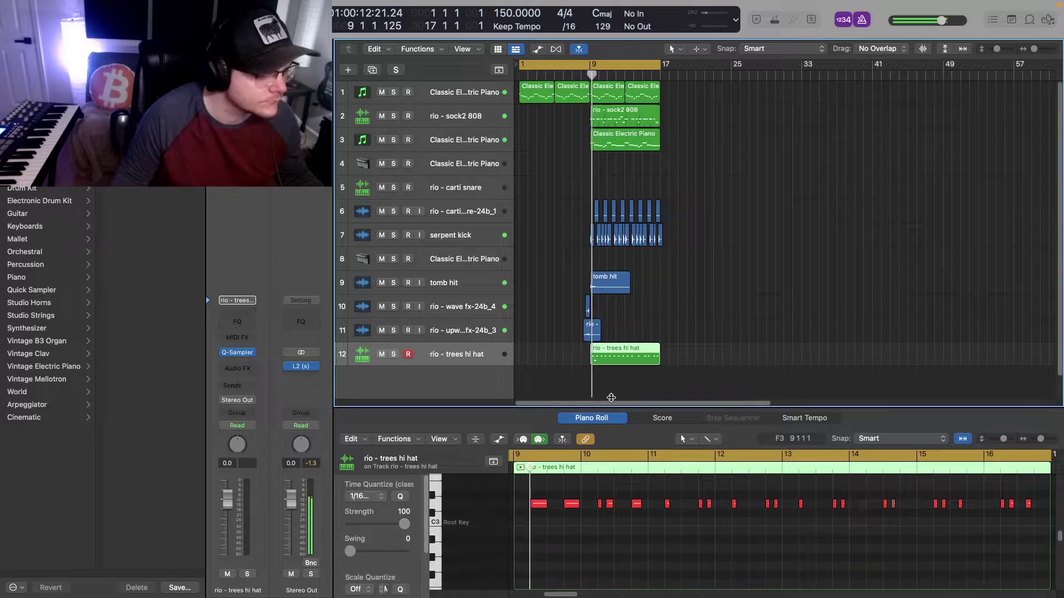
Enlarge the piano roll, select the low note in bar 9 of the rio - trees hi hat region, and play from the beginning.
{"action": "left_click_drag", "start_coordinate": [612, 398], "coordinate": [598, 218]}
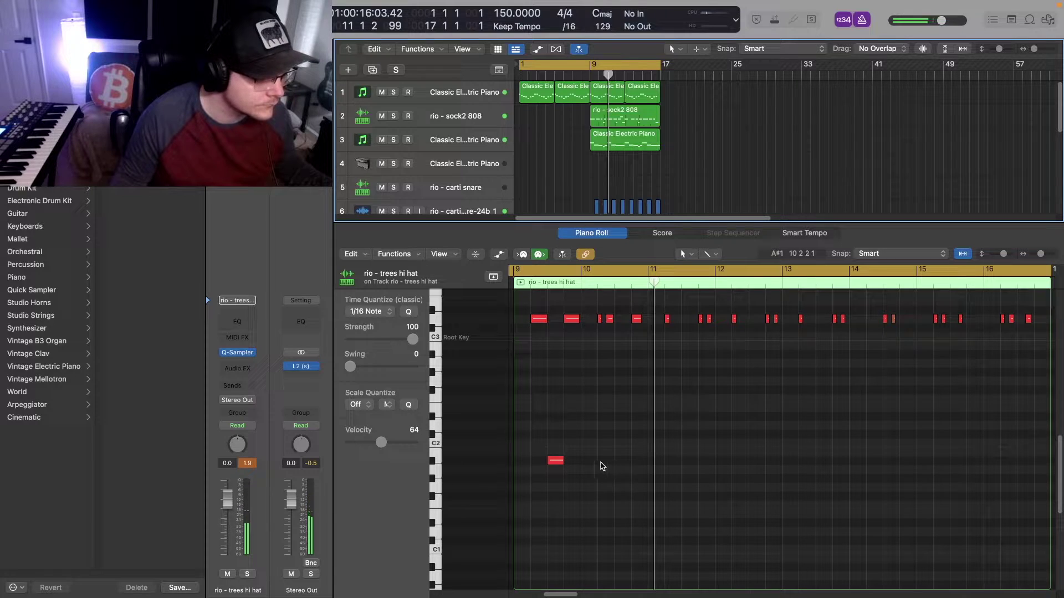
{"action": "left_click", "coordinate": [562, 460]}
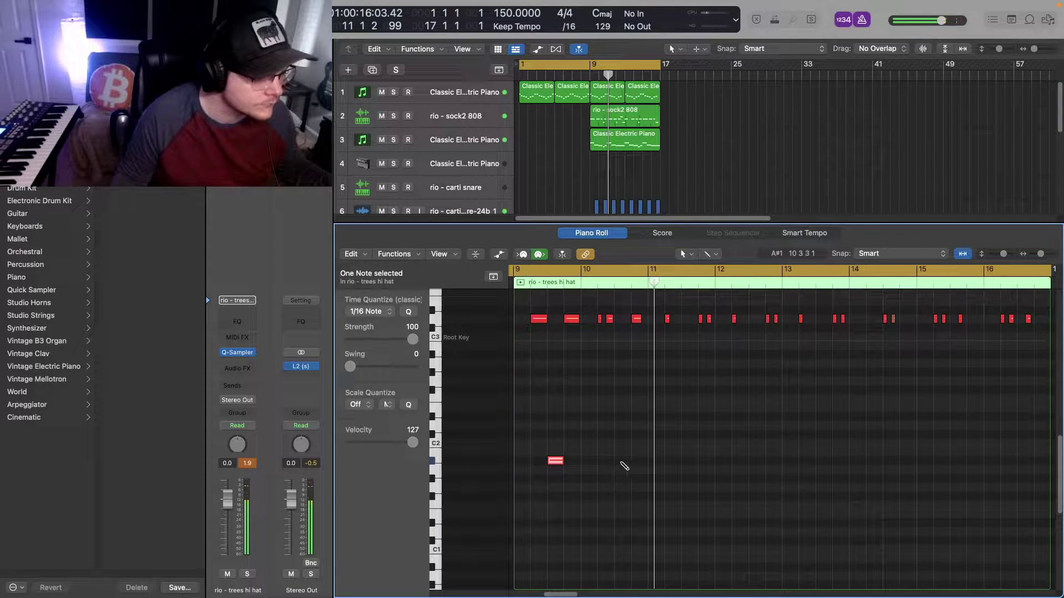
{"action": "key", "text": "Return"}
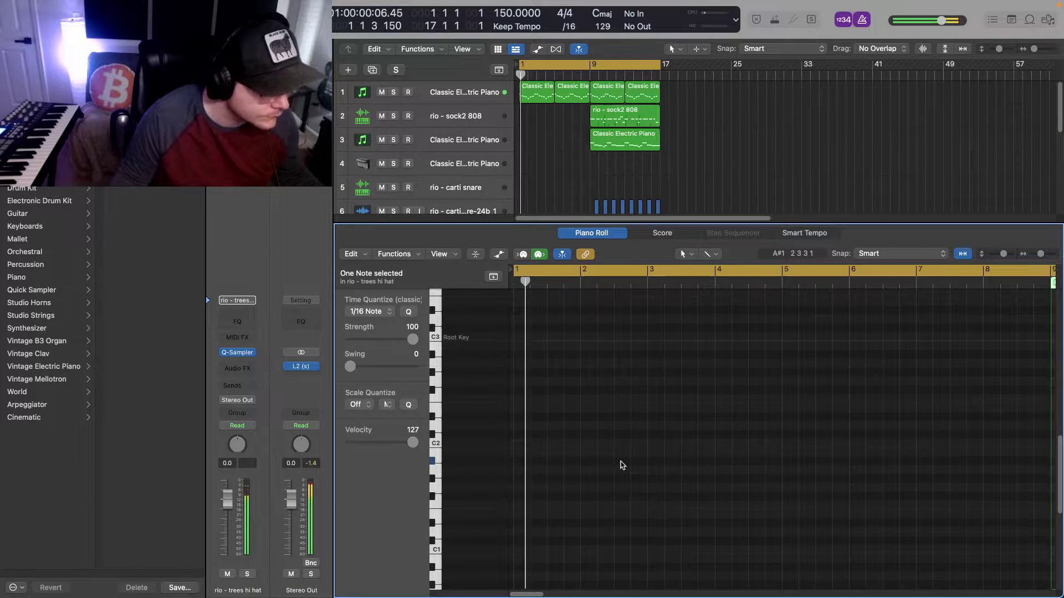
Limit the cycle range to bars 9 to 17, play it and select the rio - trees hi hat track.
{"action": "left_click_drag", "start_coordinate": [589, 67], "coordinate": [663, 84]}
{"action": "key", "text": "Return"}
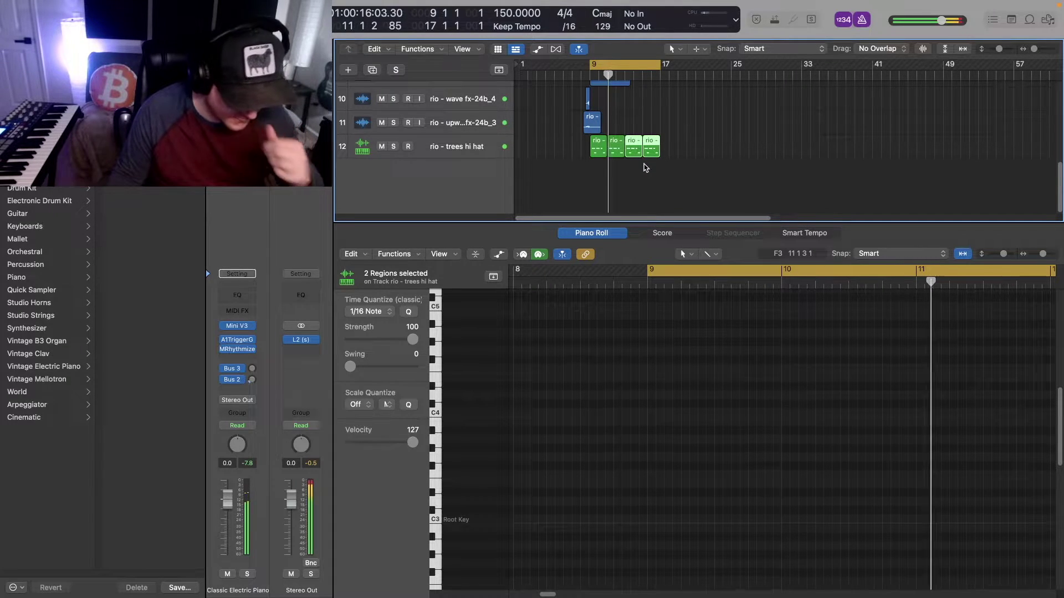
{"action": "left_click", "coordinate": [474, 156]}
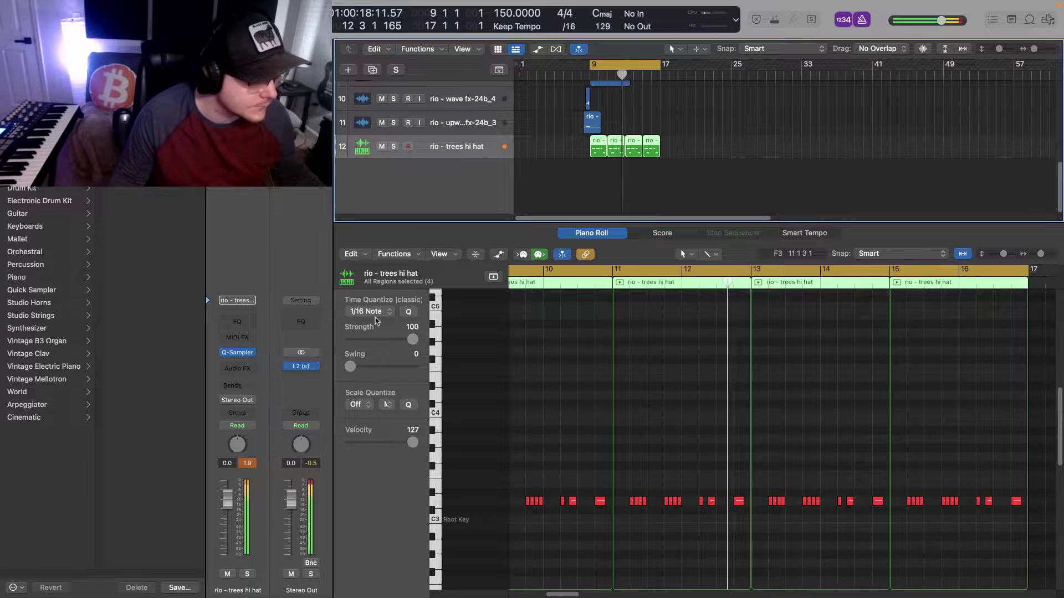
Slightly lower the hi-hat's amp volume in Quick Sampler and set the rio - trees hi hat track's volume to -2.9 dB.
{"action": "left_click", "coordinate": [240, 357]}
{"action": "left_click_drag", "start_coordinate": [615, 482], "coordinate": [677, 102]}
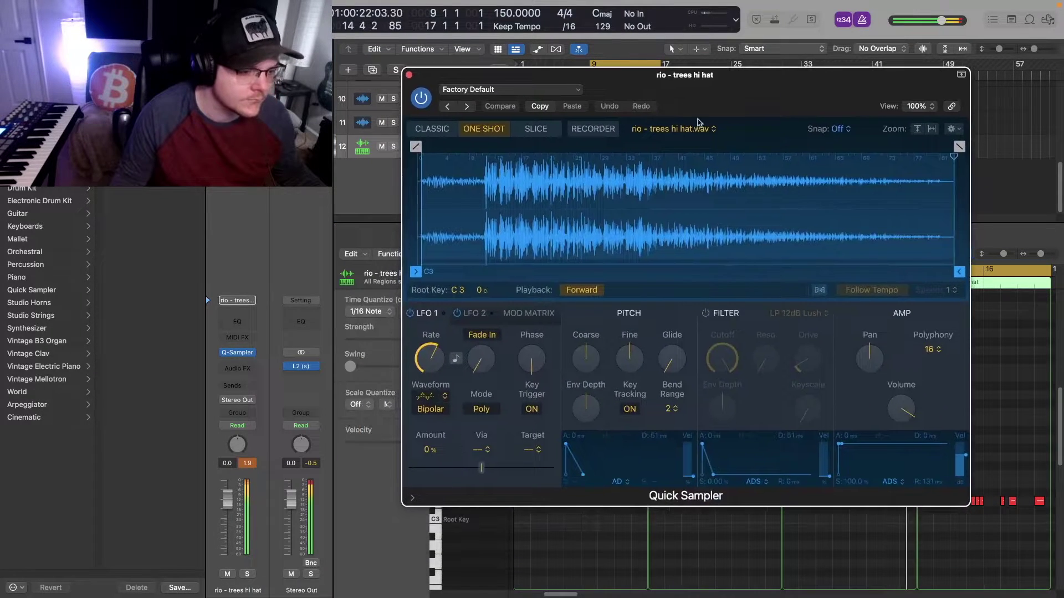
{"action": "left_click_drag", "start_coordinate": [898, 409], "coordinate": [897, 411]}
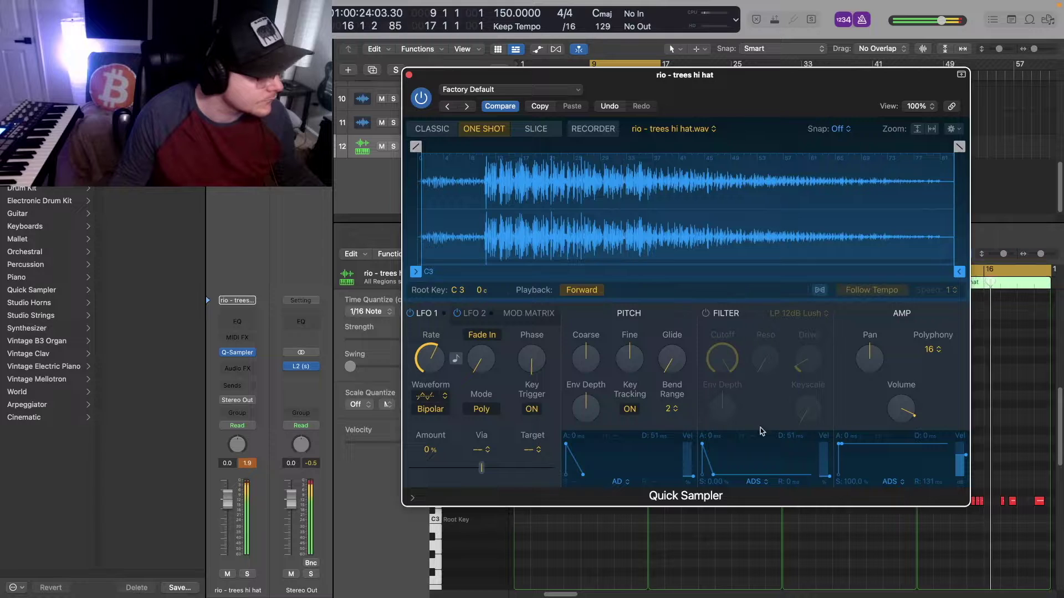
{"action": "left_click", "coordinate": [251, 464]}
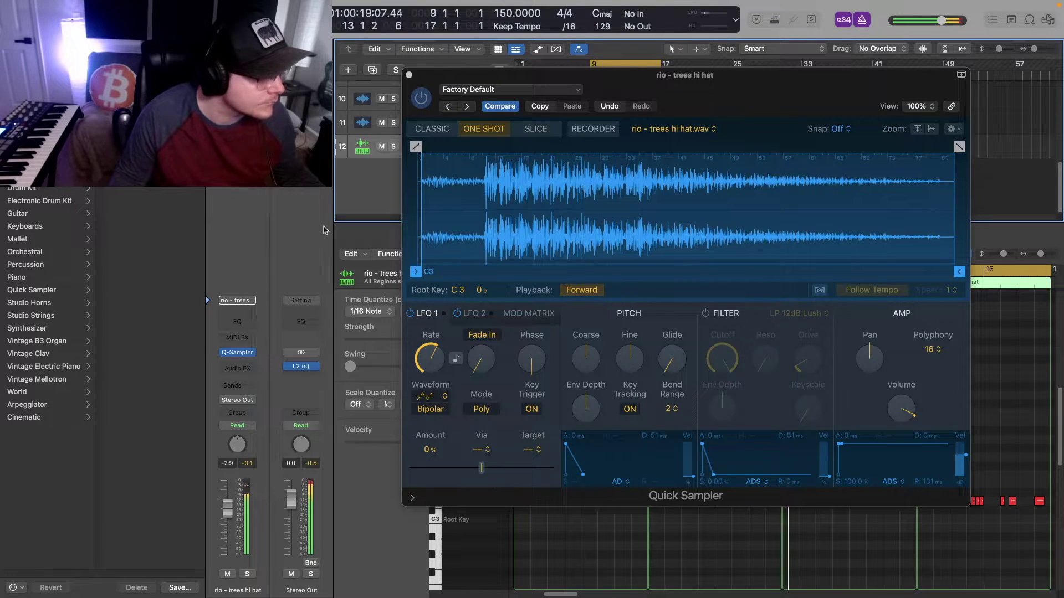
{"action": "left_click", "coordinate": [244, 368]}
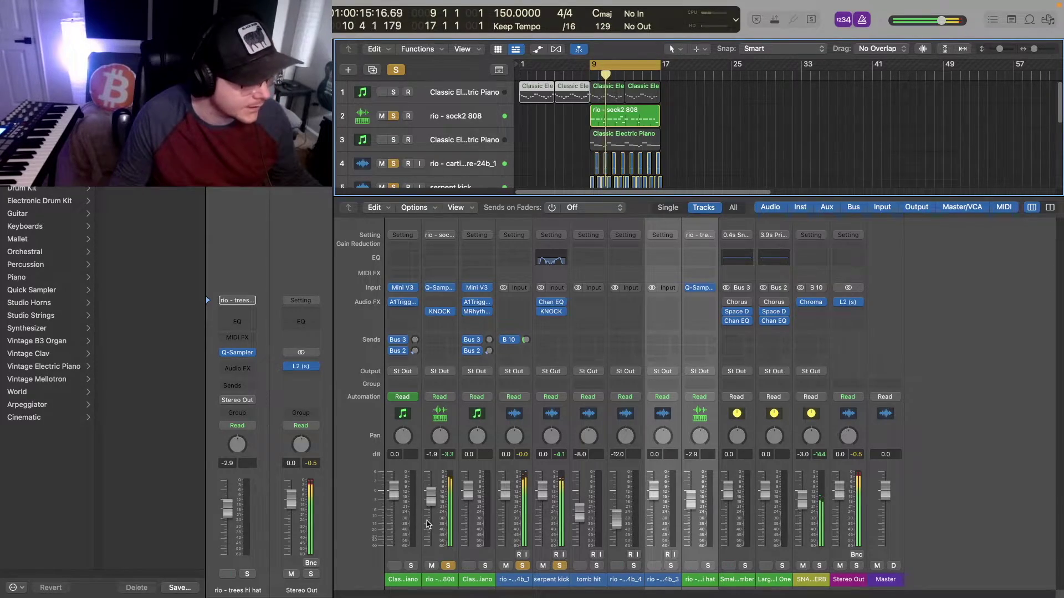
Solo both Classic Electric Piano tracks, set the second one's volume to -1.4 dB and move it above the rio - sock2 808 track.
{"action": "left_click", "coordinate": [485, 567]}
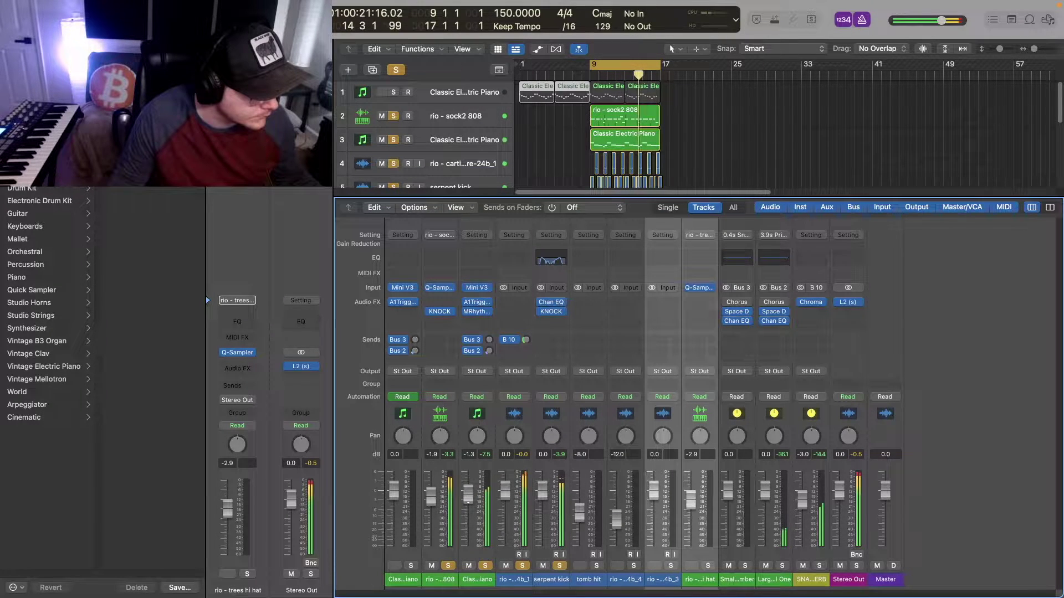
{"action": "left_click", "coordinate": [411, 566]}
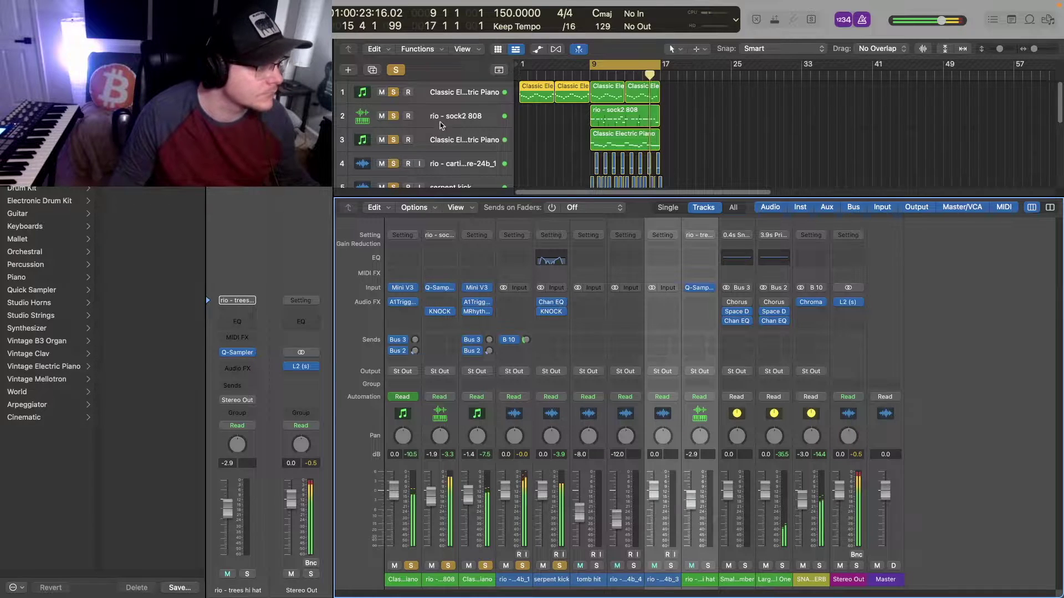
{"action": "left_click_drag", "start_coordinate": [464, 139], "coordinate": [462, 100]}
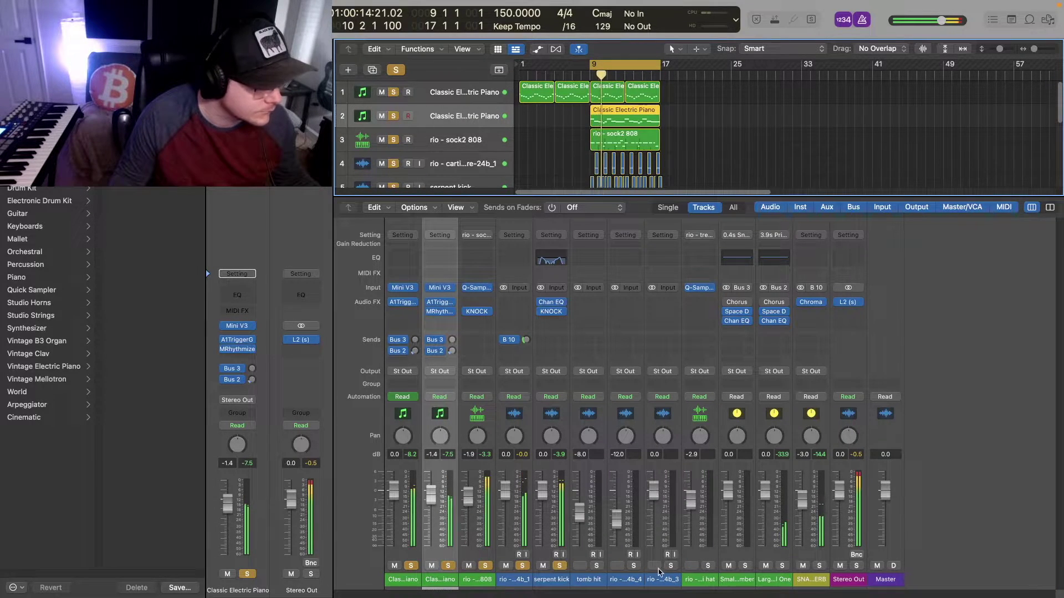
Solo the tomb hit and rio - wave fx tracks and enlarge the track area above the mixer.
{"action": "left_click", "coordinate": [596, 565]}
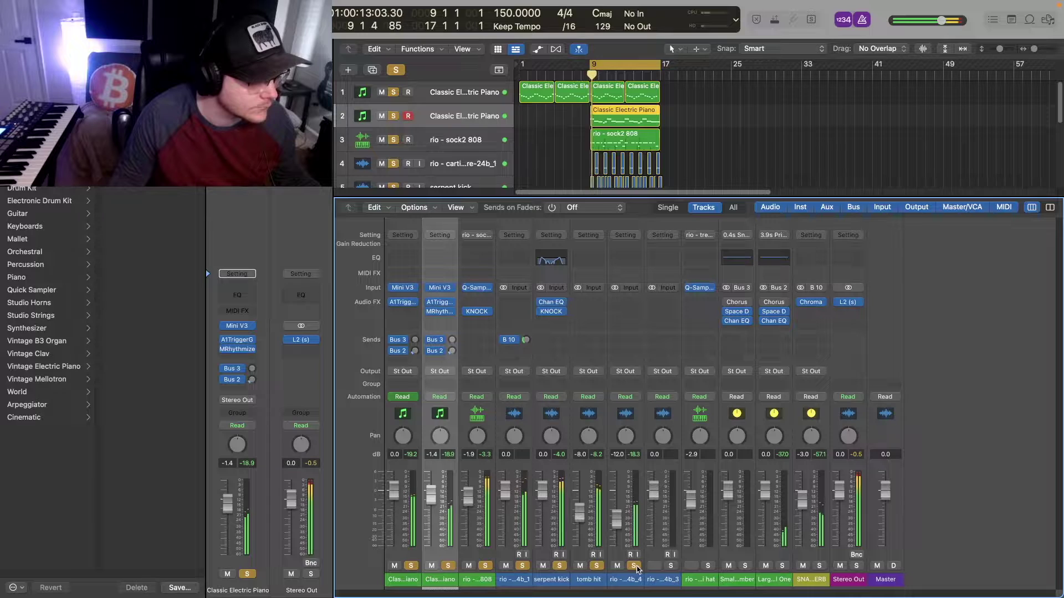
{"action": "left_click_drag", "start_coordinate": [629, 206], "coordinate": [629, 302]}
{"action": "scroll", "coordinate": [622, 239], "scroll_direction": "down", "scroll_amount": 2}
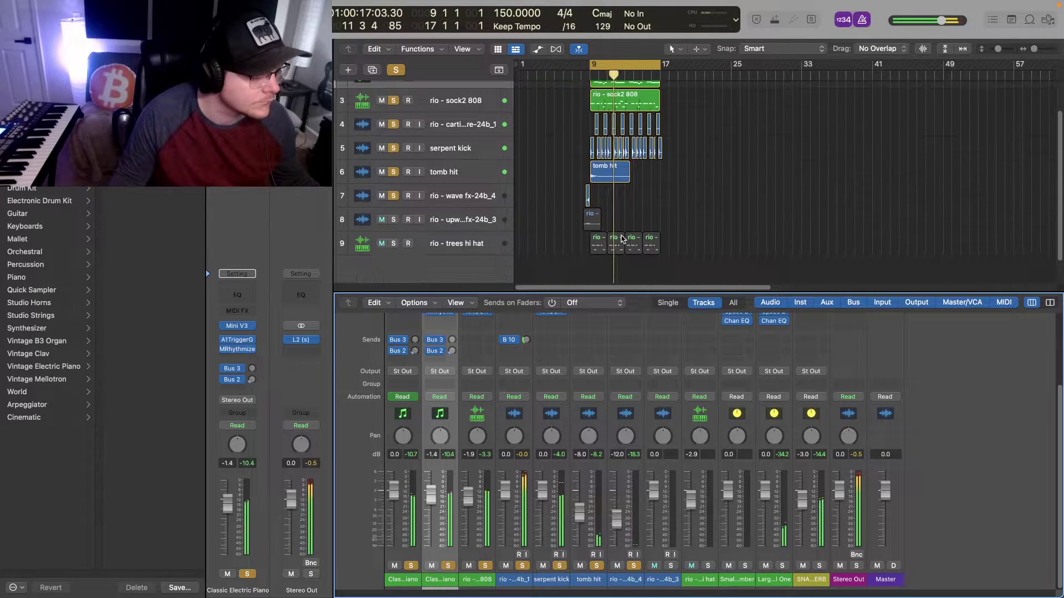
{"action": "scroll", "coordinate": [622, 240], "scroll_direction": "down", "scroll_amount": 1}
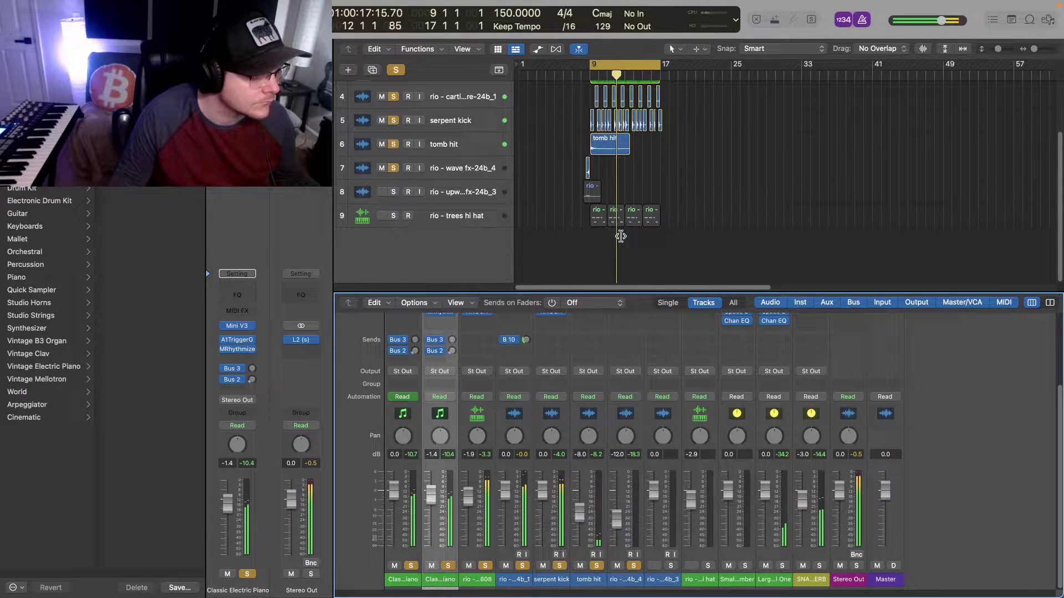
Set the soloed rio - trees hi hat track to -6.8 dB and pan -16, and unsolo it with the wave fx and tomb hit tracks.
{"action": "left_click", "coordinate": [393, 215]}
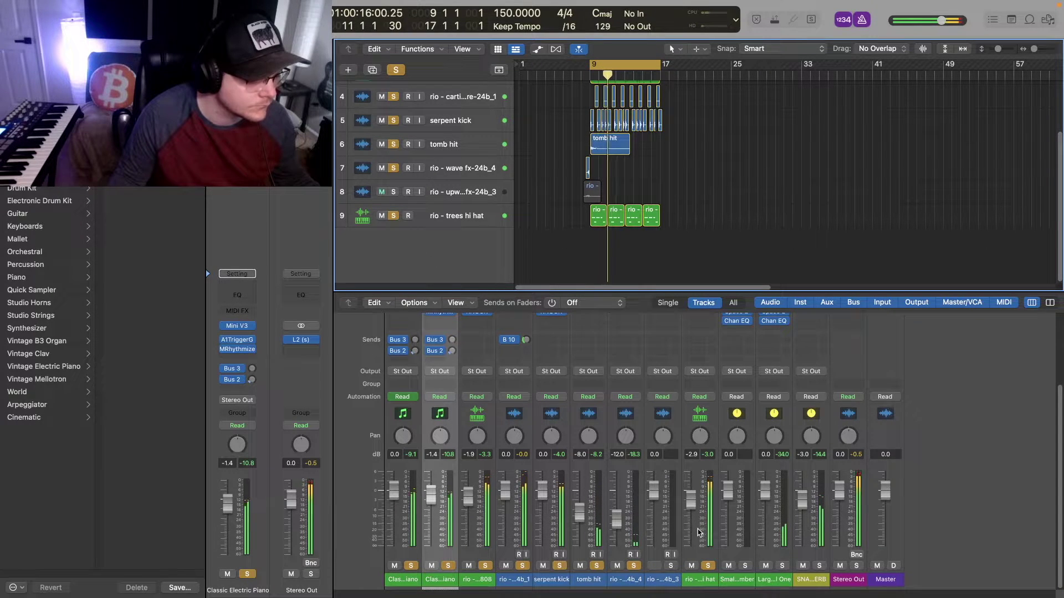
{"action": "left_click_drag", "start_coordinate": [691, 498], "coordinate": [691, 510]}
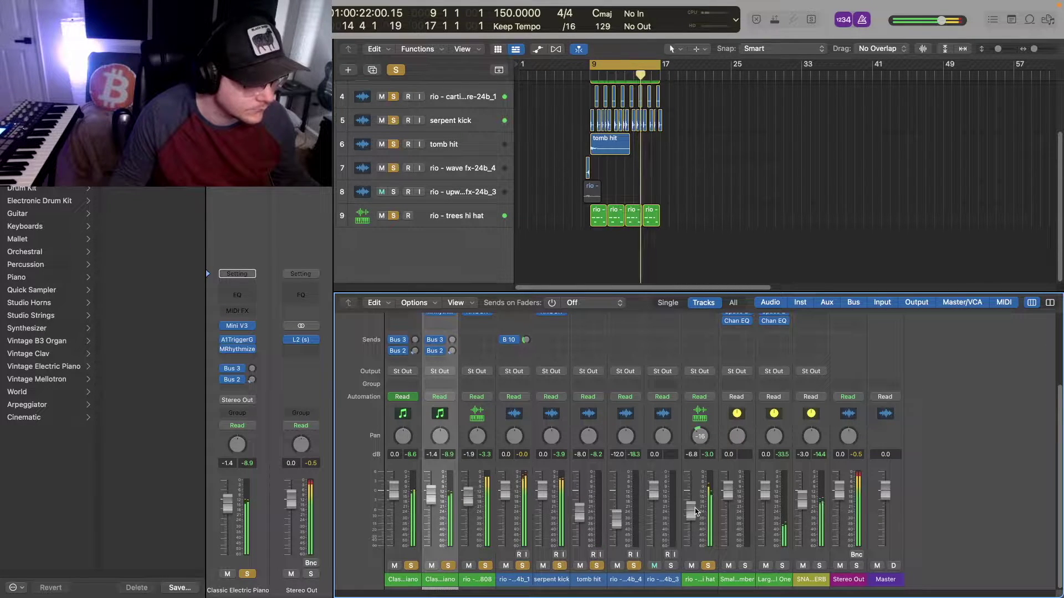
{"action": "left_click", "coordinate": [708, 567]}
{"action": "left_click", "coordinate": [633, 566]}
{"action": "left_click", "coordinate": [596, 566]}
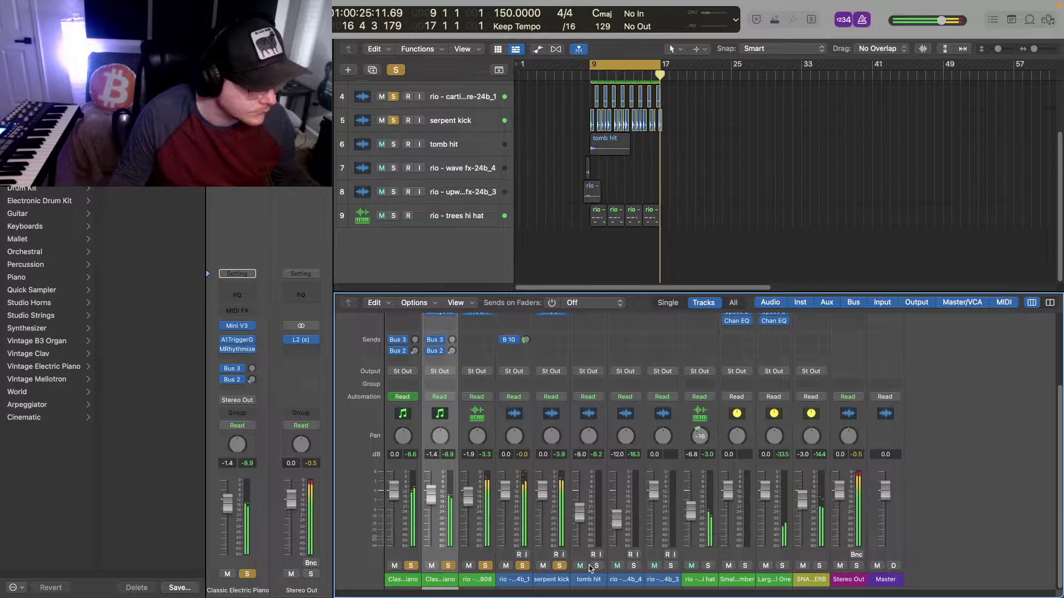
Lower the serpent kick track's volume to -3.7 dB, comparing the mix with the kick unsoloed and soloed.
{"action": "left_click", "coordinate": [559, 566]}
{"action": "left_click", "coordinate": [543, 580]}
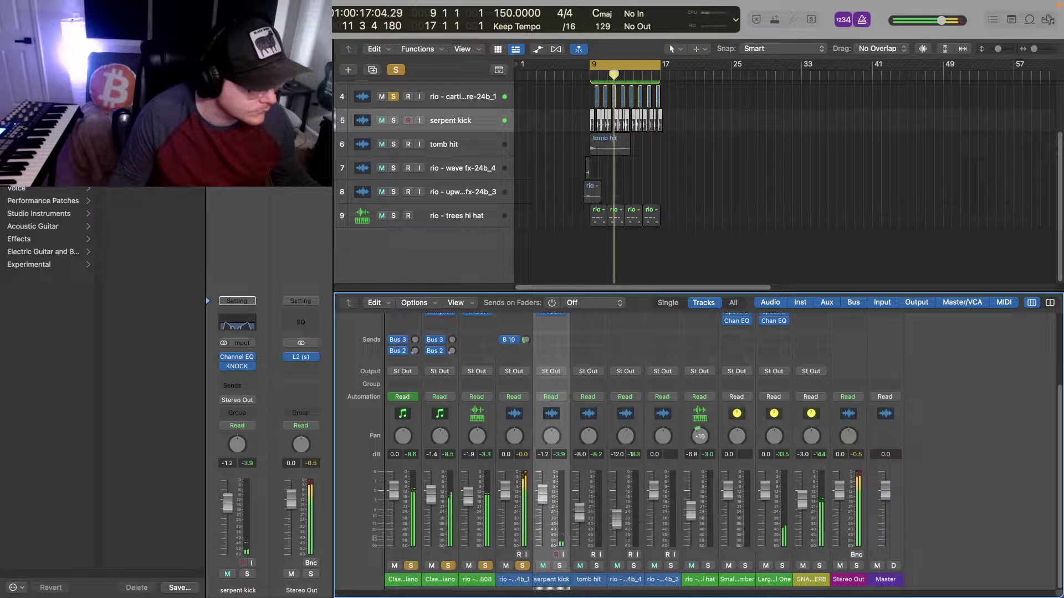
{"action": "left_click", "coordinate": [559, 565]}
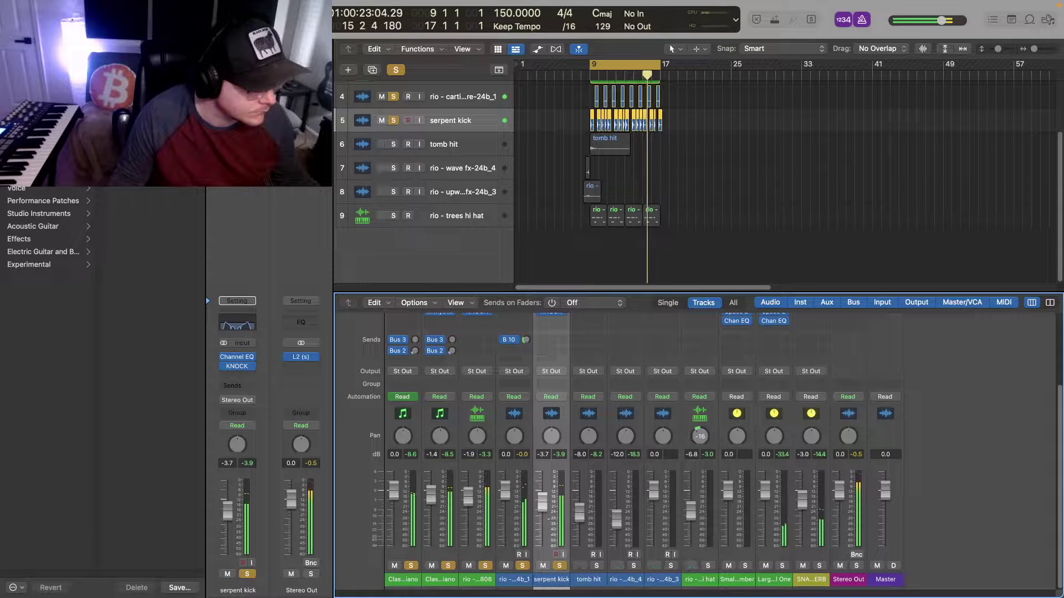
Turn off solo on the serpent kick, snare, 808 and both Classic Electric Piano tracks and play the full mix.
{"action": "left_click", "coordinate": [560, 566]}
{"action": "left_click", "coordinate": [522, 565]}
{"action": "left_click", "coordinate": [485, 566]}
{"action": "left_click", "coordinate": [447, 566]}
{"action": "key", "text": "space"}
{"action": "key", "text": "space"}
{"action": "left_click", "coordinate": [411, 566]}
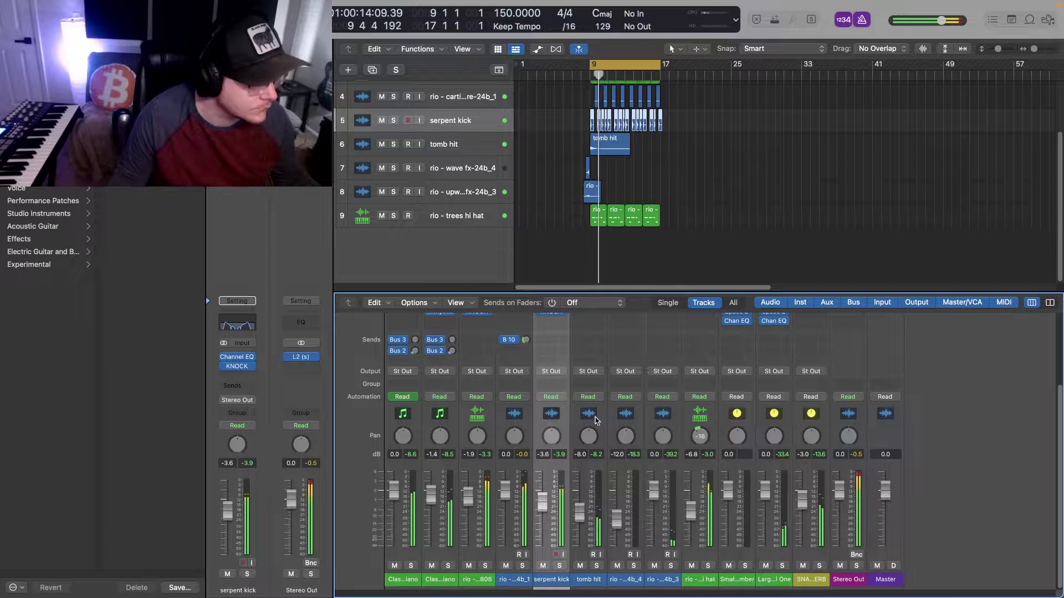
Extend the cycle range back to bar 1 and listen to the arrangement from the beginning.
{"action": "left_click_drag", "start_coordinate": [592, 66], "coordinate": [522, 120]}
{"action": "key", "text": "Return"}
{"action": "scroll", "coordinate": [545, 183], "scroll_direction": "up", "scroll_amount": 5}
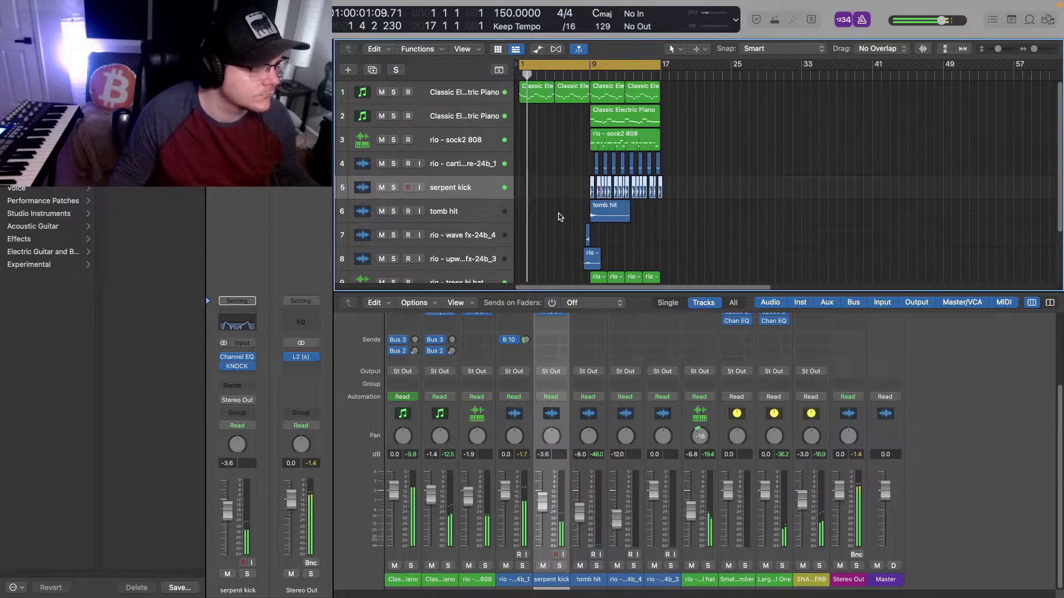
{"action": "scroll", "coordinate": [560, 218], "scroll_direction": "down", "scroll_amount": 1}
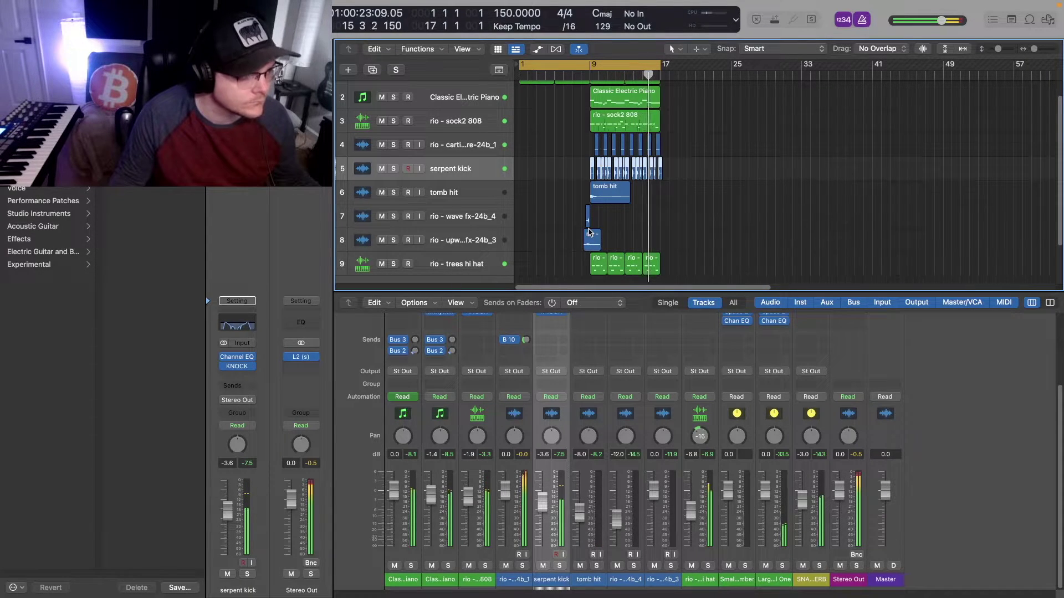
{"action": "scroll", "coordinate": [664, 239], "scroll_direction": "up", "scroll_amount": 1}
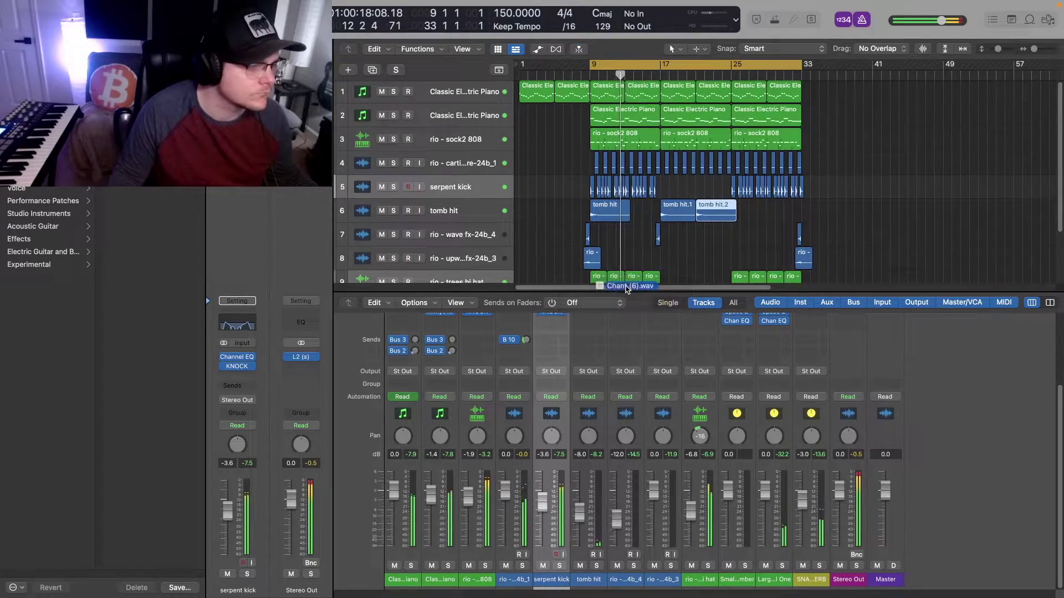
Place the Chant (6).wav sample on a new audio track at bar 9 and play it with the beat.
{"action": "left_click_drag", "start_coordinate": [619, 238], "coordinate": [592, 258]}
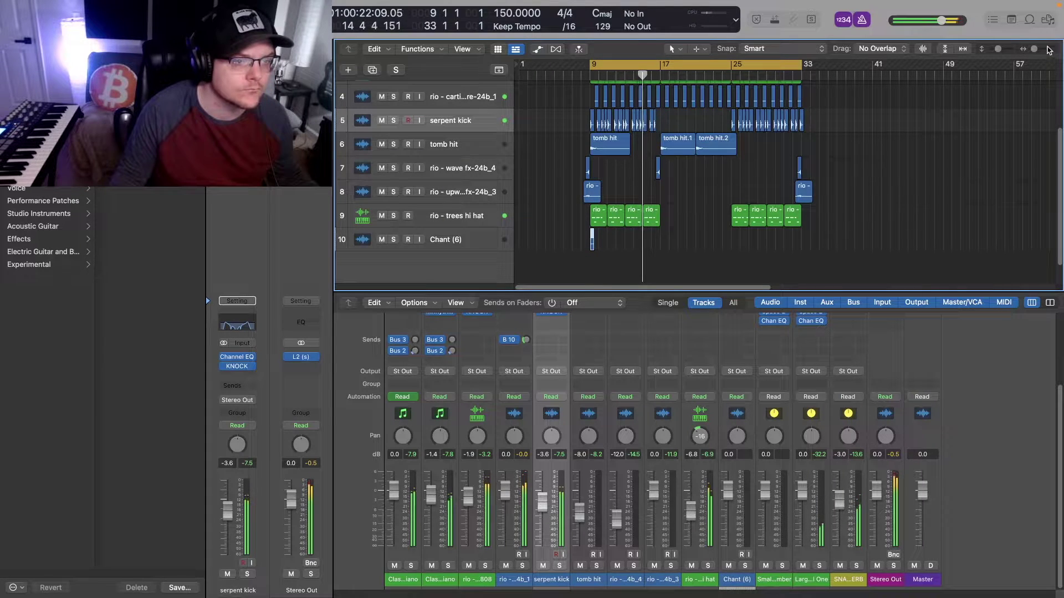
{"action": "left_click_drag", "start_coordinate": [1034, 50], "coordinate": [1048, 54]}
{"action": "key", "text": "space"}
{"action": "key", "text": "space"}
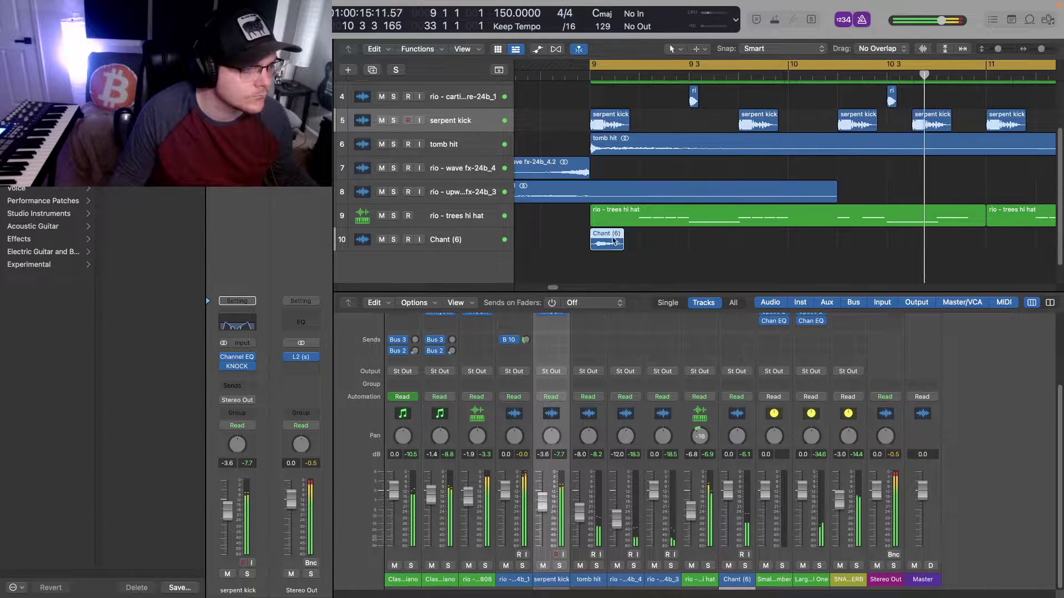
Copy the Chant (6) region from bar 9, try the copy at bars 11 and 13, and place it at bar 17.
{"action": "left_click_drag", "start_coordinate": [605, 248], "coordinate": [1003, 239]}
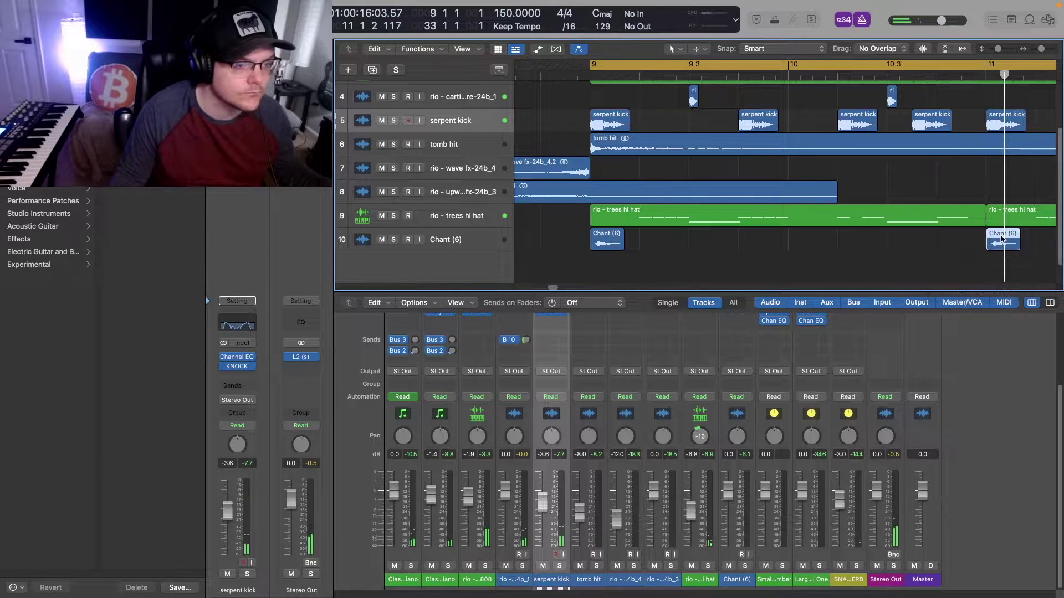
{"action": "left_click_drag", "start_coordinate": [1040, 49], "coordinate": [1035, 50]}
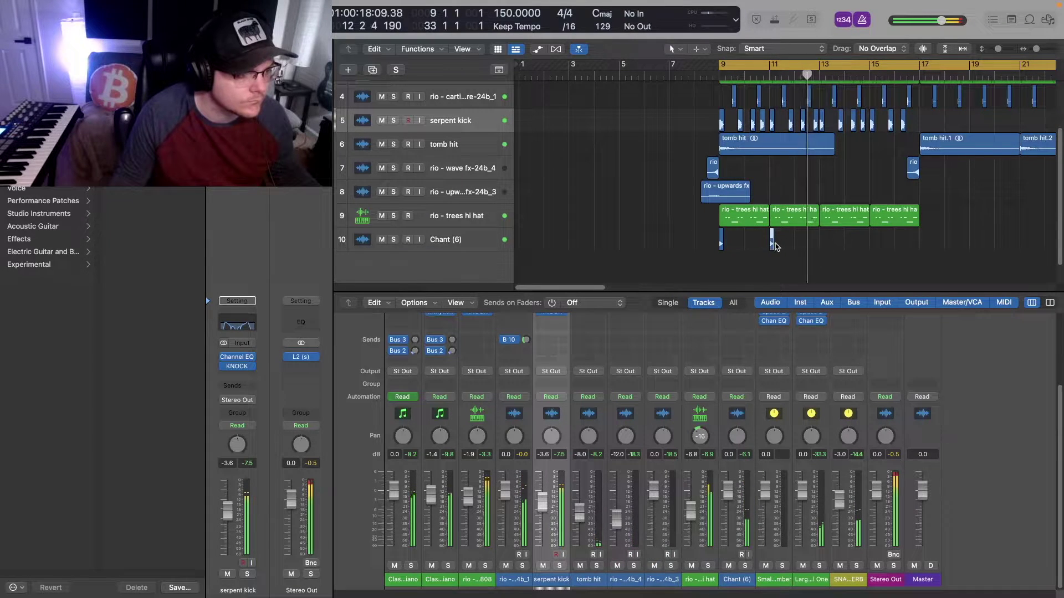
{"action": "left_click_drag", "start_coordinate": [773, 244], "coordinate": [822, 245]}
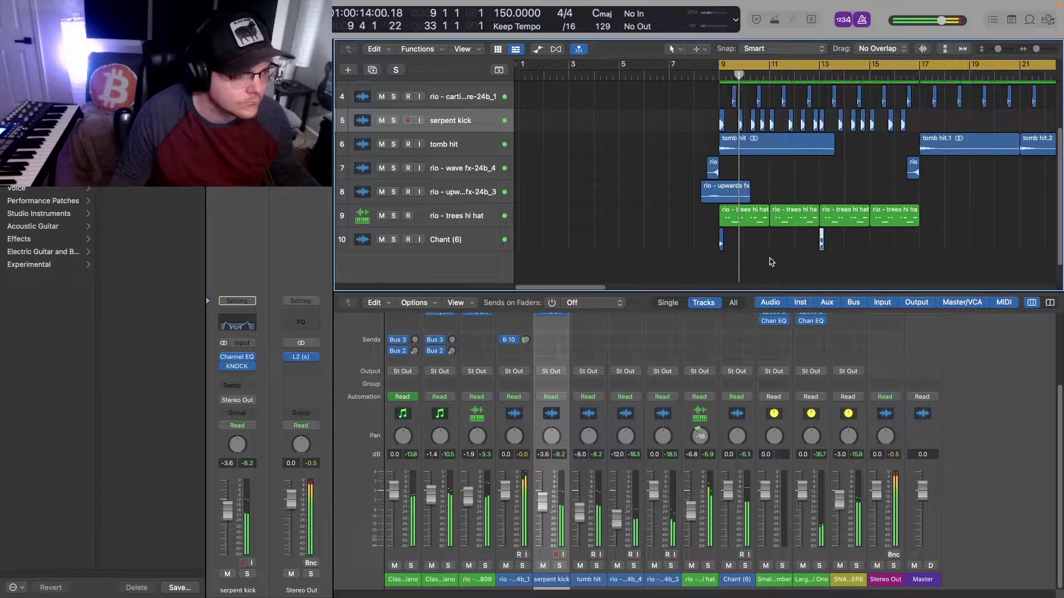
{"action": "scroll", "coordinate": [768, 262], "scroll_direction": "up", "scroll_amount": 3}
{"action": "scroll", "coordinate": [821, 197], "scroll_direction": "down", "scroll_amount": 4}
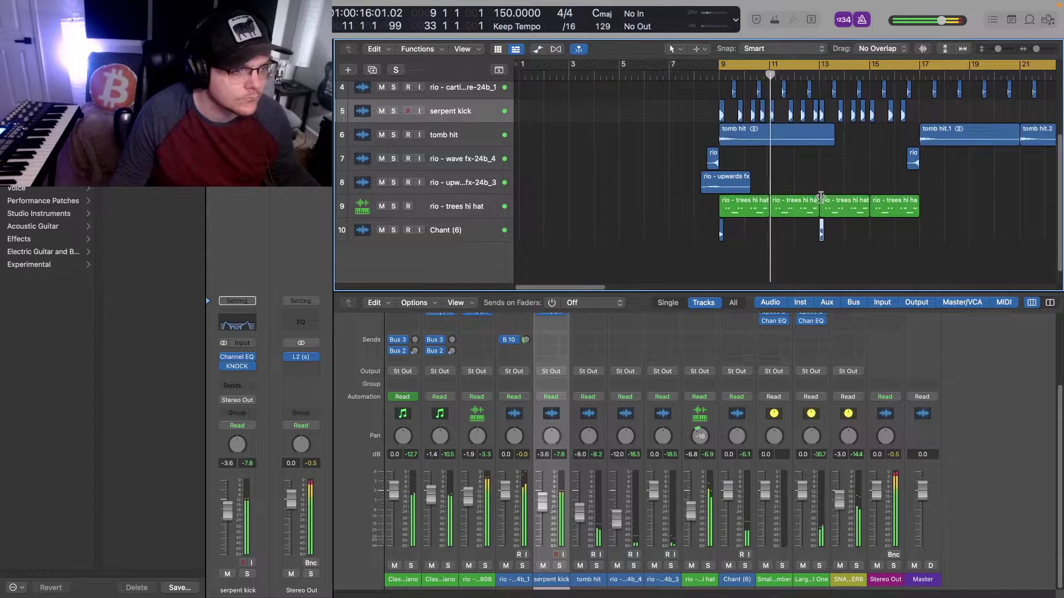
{"action": "left_click_drag", "start_coordinate": [821, 234], "coordinate": [923, 245]}
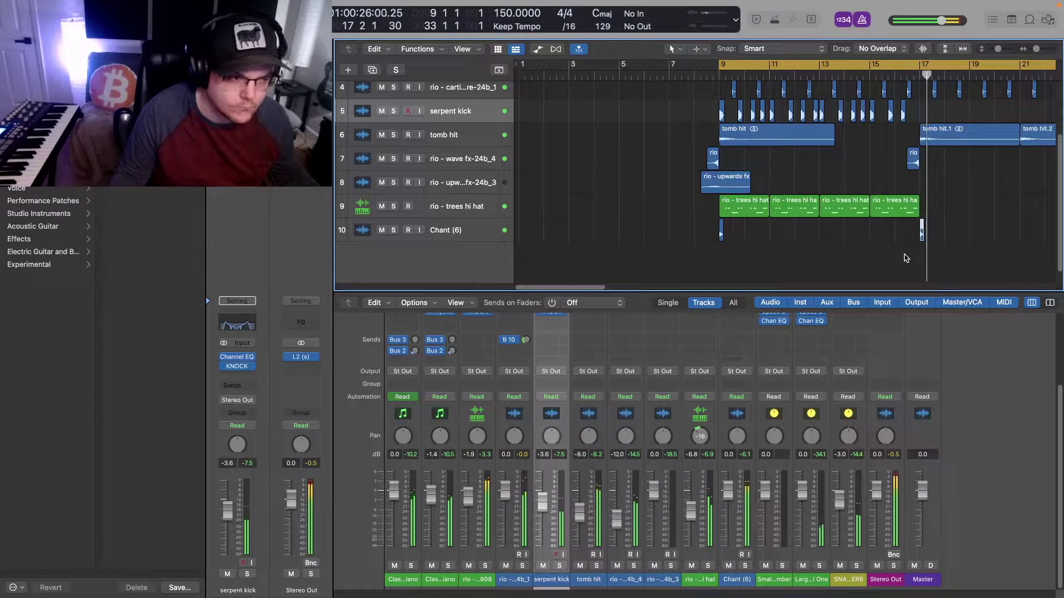
Copy the tomb hit.2 region and the bar 17 Chant (6) region to bar 25.
{"action": "scroll", "coordinate": [904, 256], "scroll_direction": "up", "scroll_amount": 2}
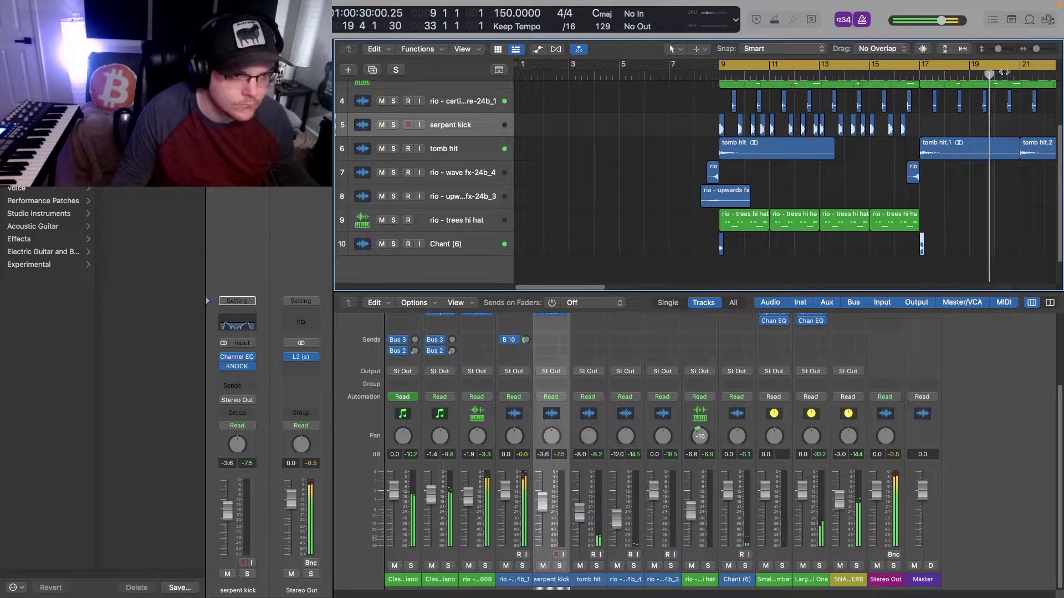
{"action": "left_click_drag", "start_coordinate": [1036, 49], "coordinate": [1034, 48]}
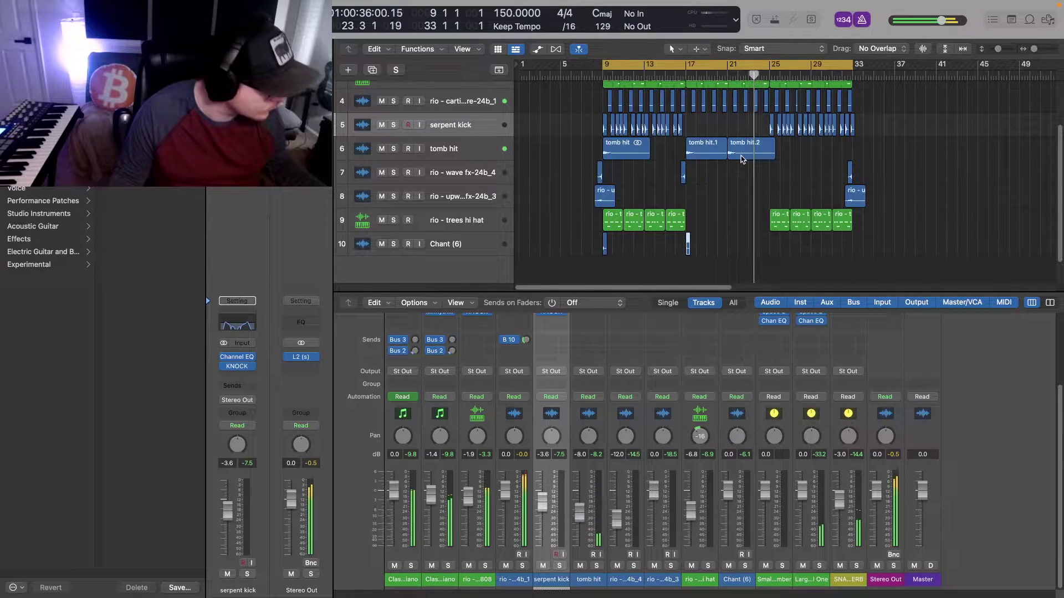
{"action": "left_click_drag", "start_coordinate": [741, 159], "coordinate": [785, 158]}
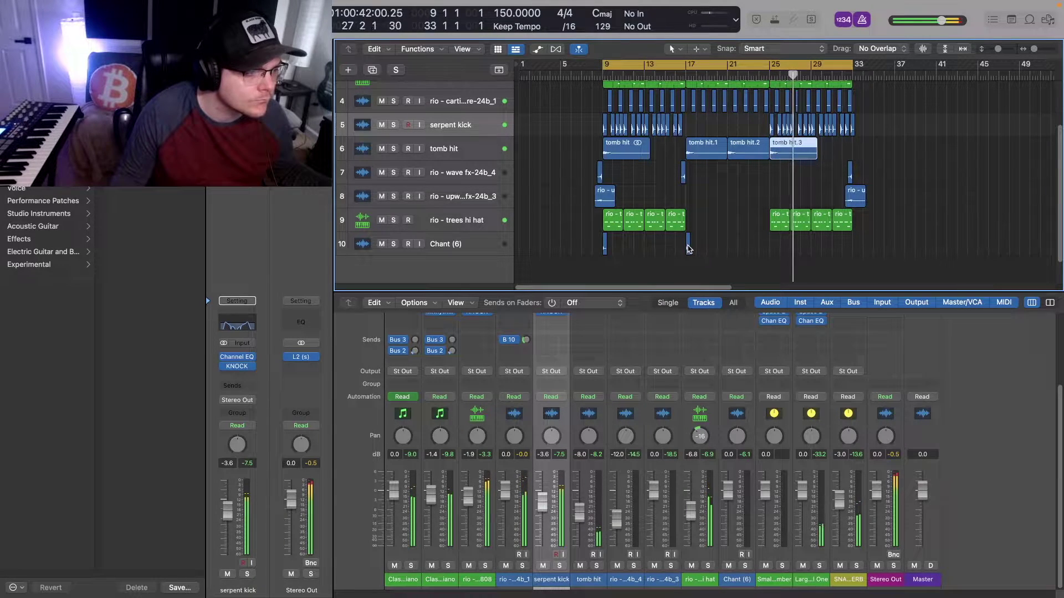
{"action": "left_click", "coordinate": [687, 249]}
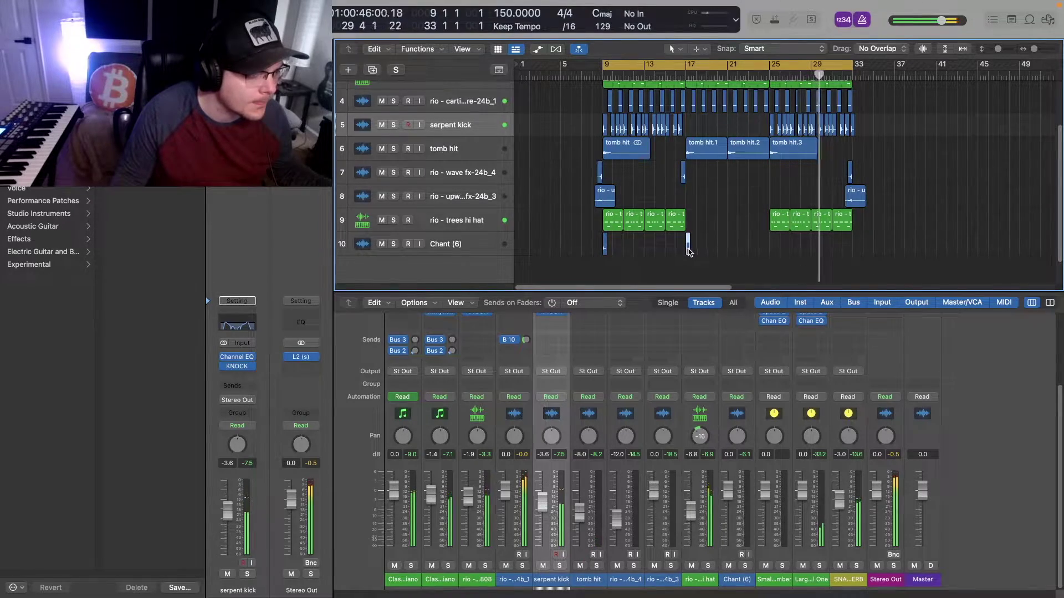
{"action": "left_click_drag", "start_coordinate": [687, 250], "coordinate": [772, 250]}
Start the cycle range at bar 7, select the Crash (6)-24b track and enlarge the track area.
{"action": "left_click_drag", "start_coordinate": [585, 71], "coordinate": [604, 71]}
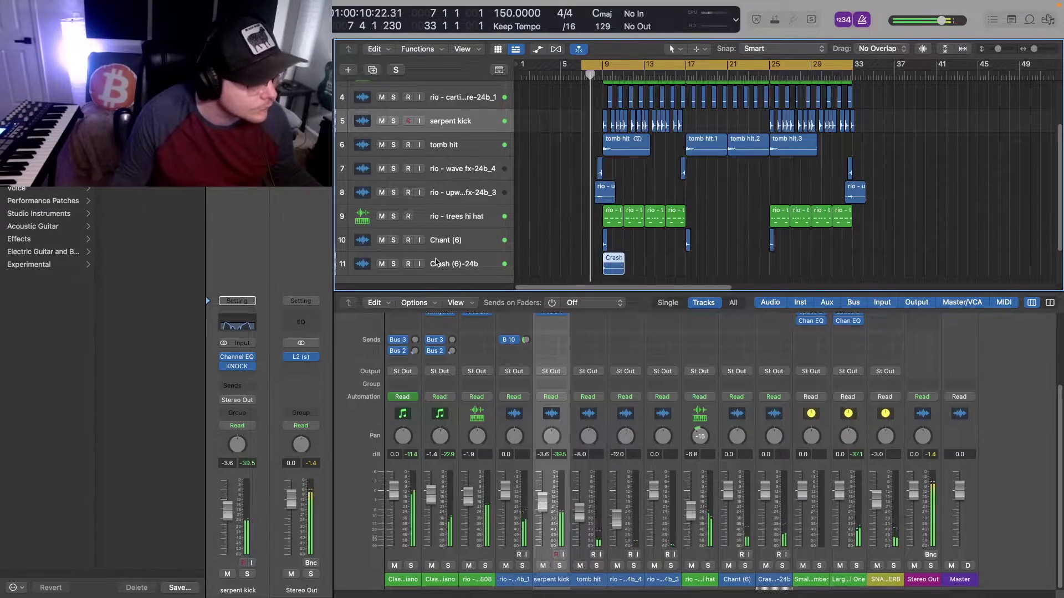
{"action": "left_click", "coordinate": [437, 264]}
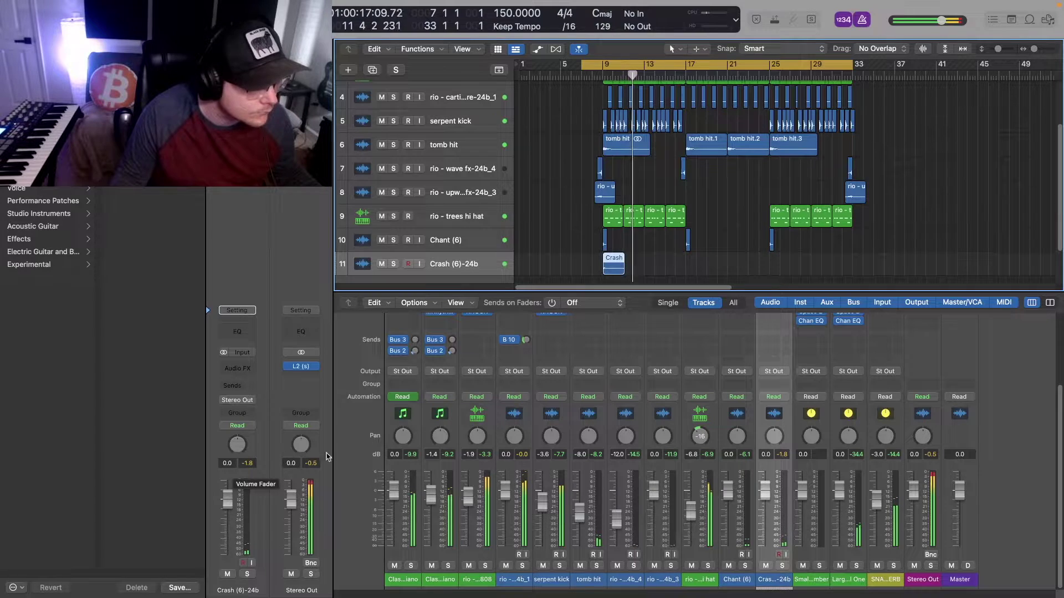
{"action": "left_click_drag", "start_coordinate": [577, 292], "coordinate": [584, 351]}
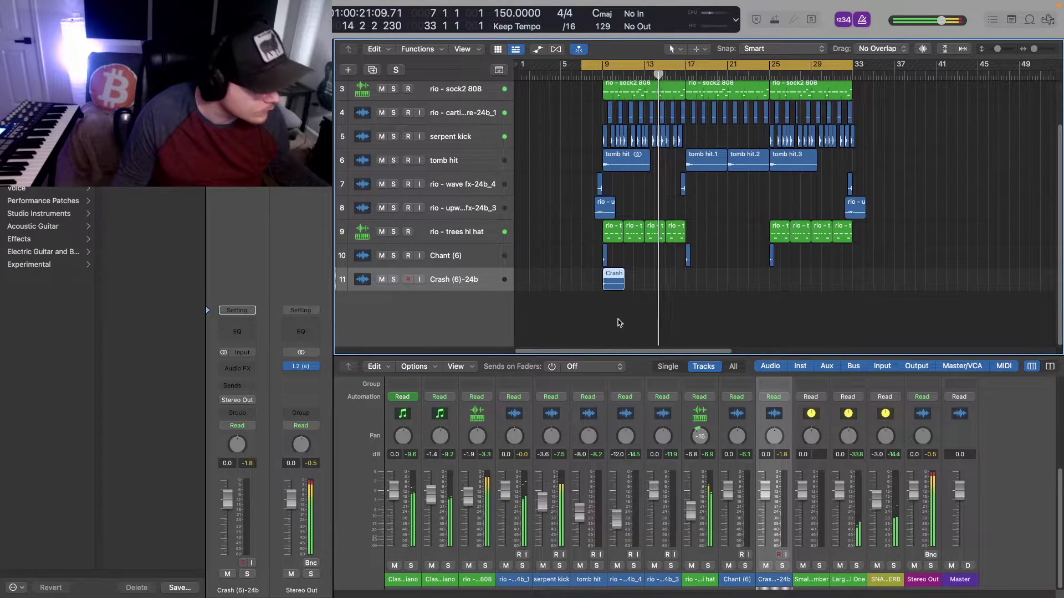
Copy the Crash (6)-24b region from bar 9 to bars 17 and 25.
{"action": "left_click_drag", "start_coordinate": [615, 287], "coordinate": [698, 292]}
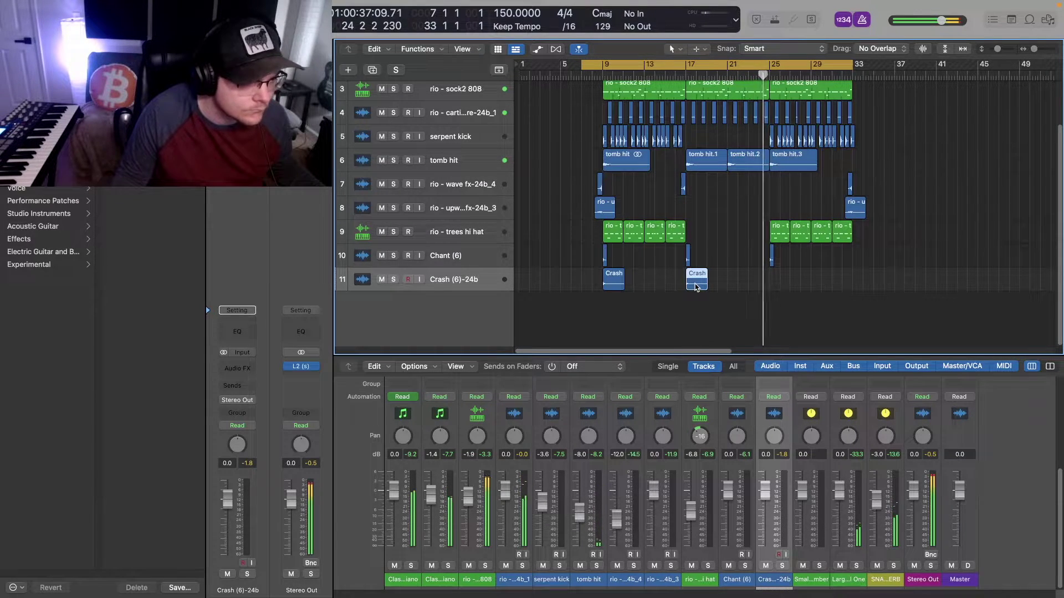
{"action": "left_click_drag", "start_coordinate": [697, 286], "coordinate": [781, 286]}
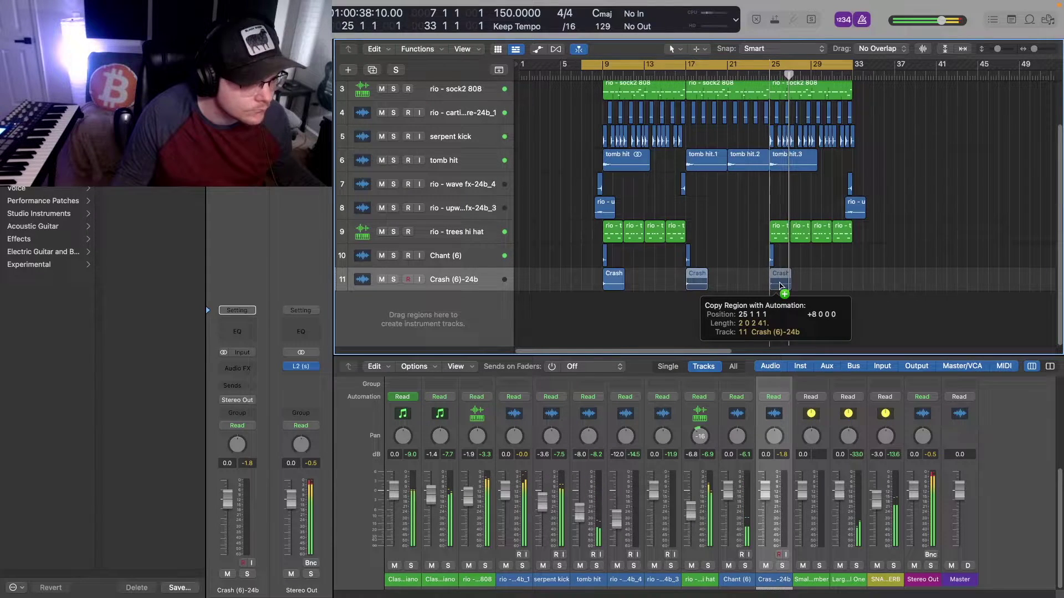
{"action": "left_click_drag", "start_coordinate": [781, 286], "coordinate": [780, 288]}
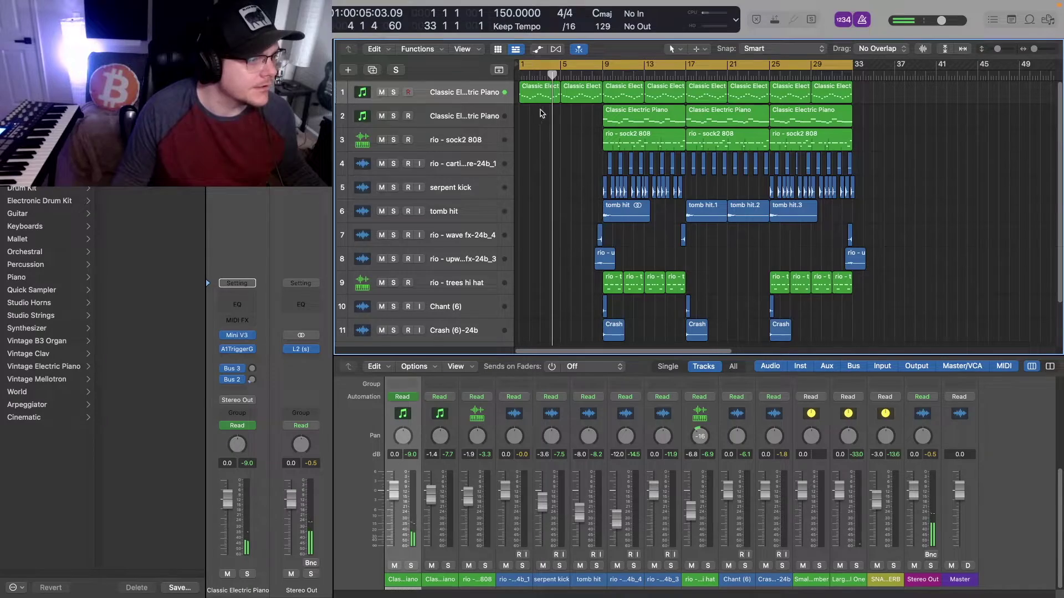
Transpose all notes in the first two Classic Electric Piano regions down 12 semitones and play the beat.
{"action": "double_click", "coordinate": [540, 100]}
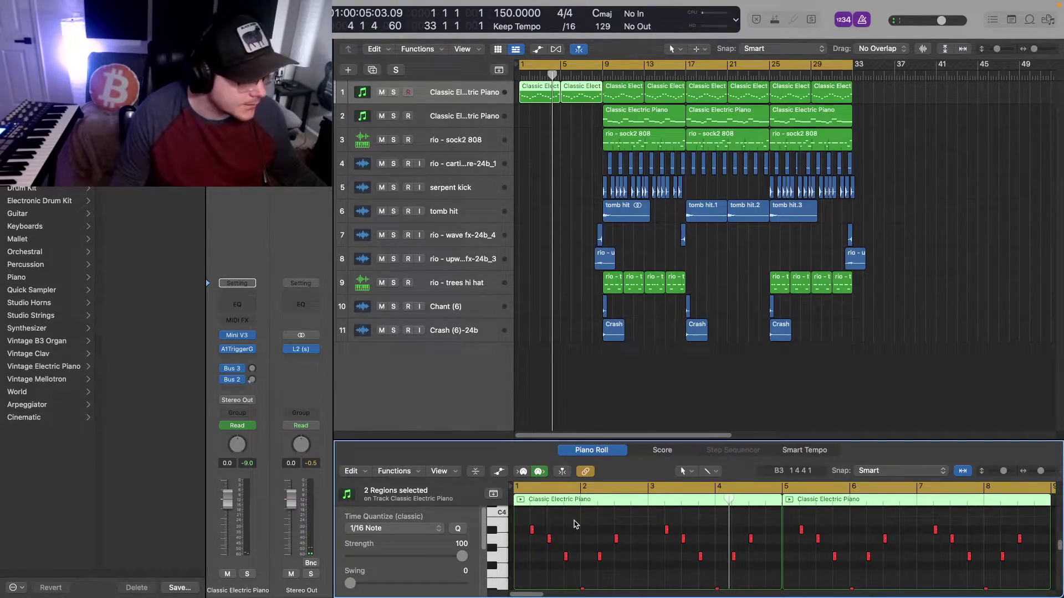
{"action": "key", "text": "super+a"}
{"action": "right_click", "coordinate": [531, 532]}
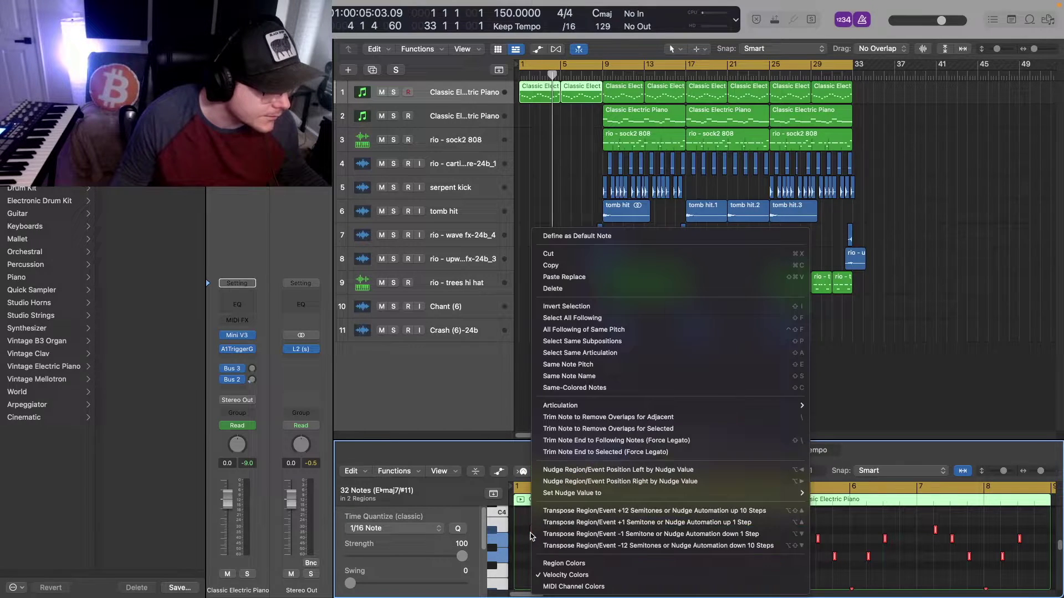
{"action": "left_click", "coordinate": [583, 552]}
{"action": "key", "text": "space"}
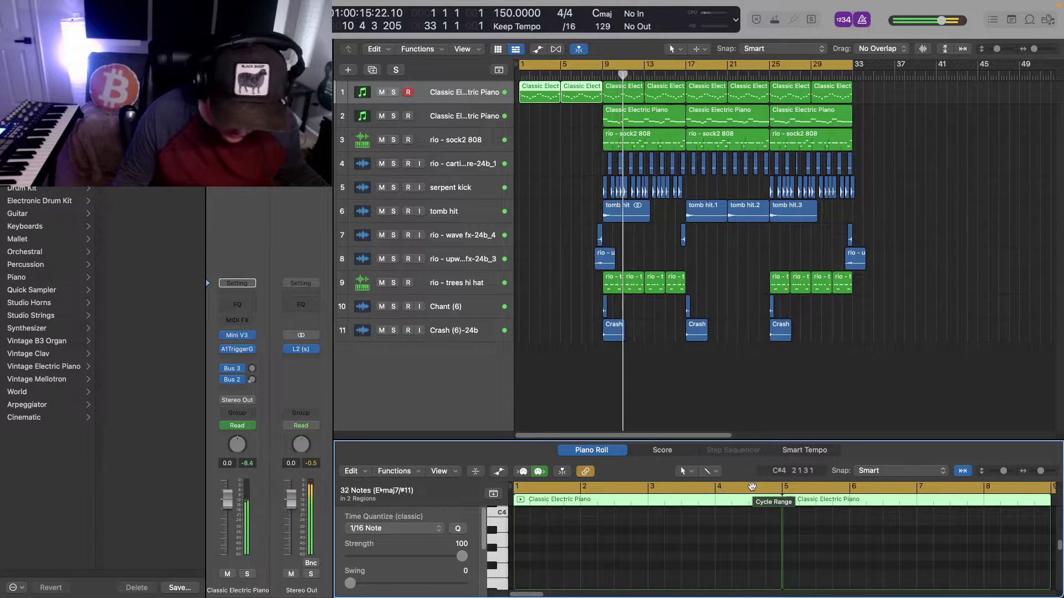
{"action": "left_click", "coordinate": [536, 119]}
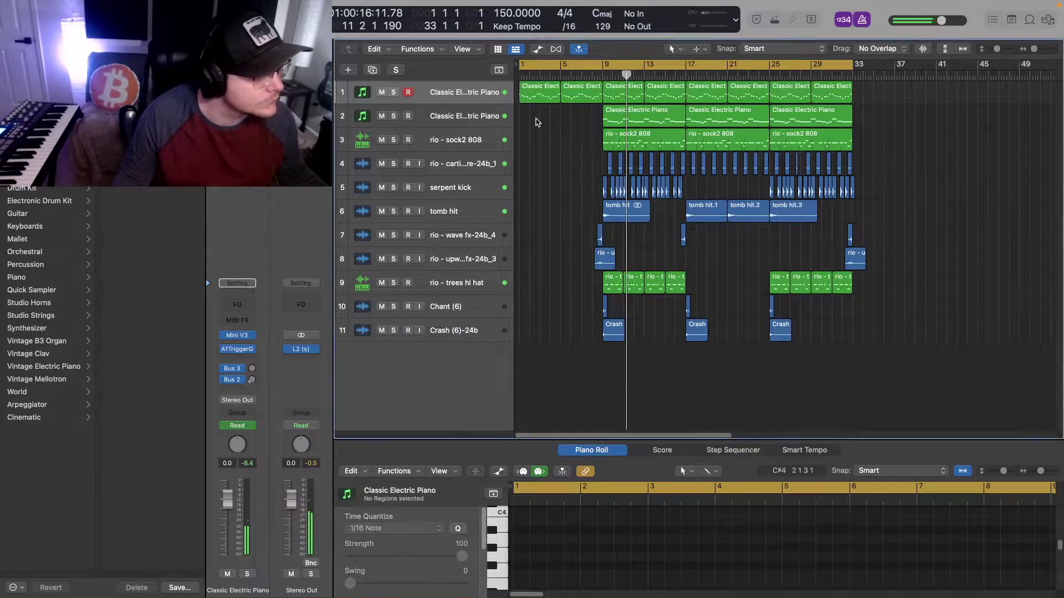
Transpose the notes of the two piano regions at bars 1 and 5 down another 12 semitones and play the arrangement from the start.
{"action": "left_click_drag", "start_coordinate": [538, 111], "coordinate": [585, 92]}
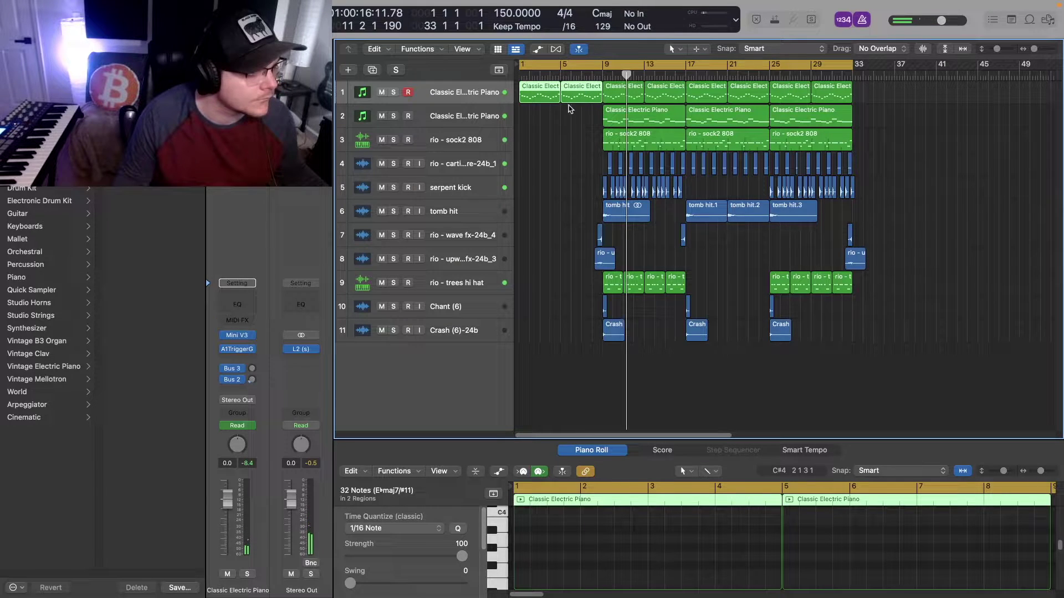
{"action": "right_click", "coordinate": [538, 97]}
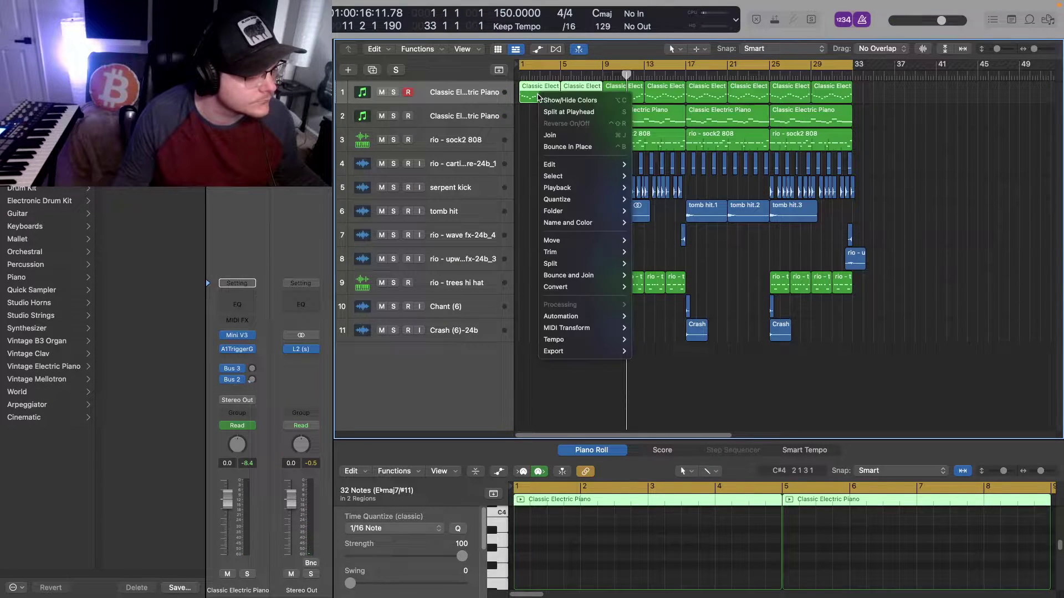
{"action": "left_click", "coordinate": [532, 101]}
{"action": "double_click", "coordinate": [532, 101]}
{"action": "double_click", "coordinate": [532, 100]}
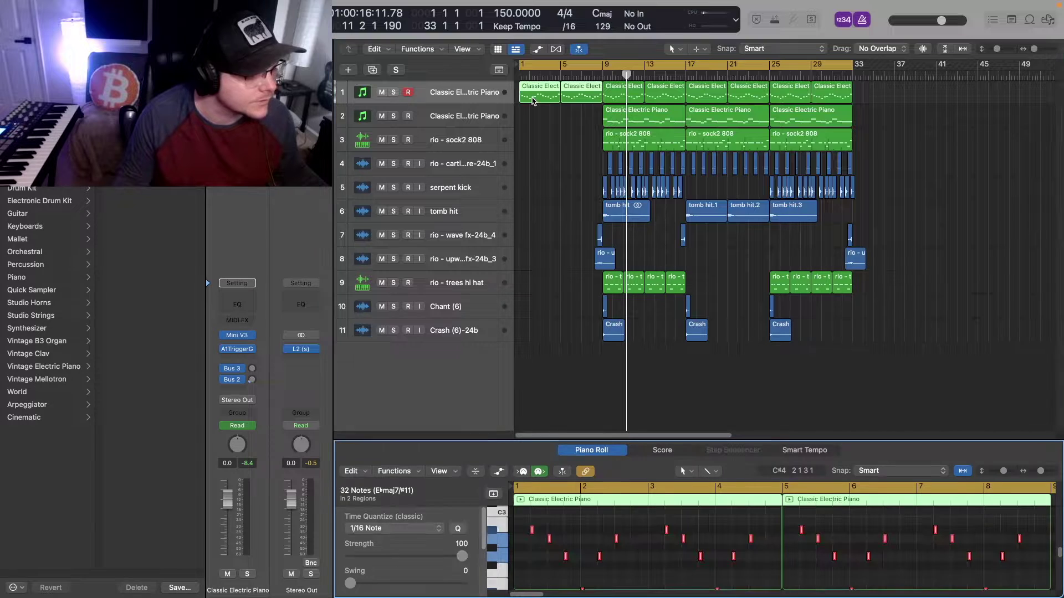
{"action": "right_click", "coordinate": [532, 537]}
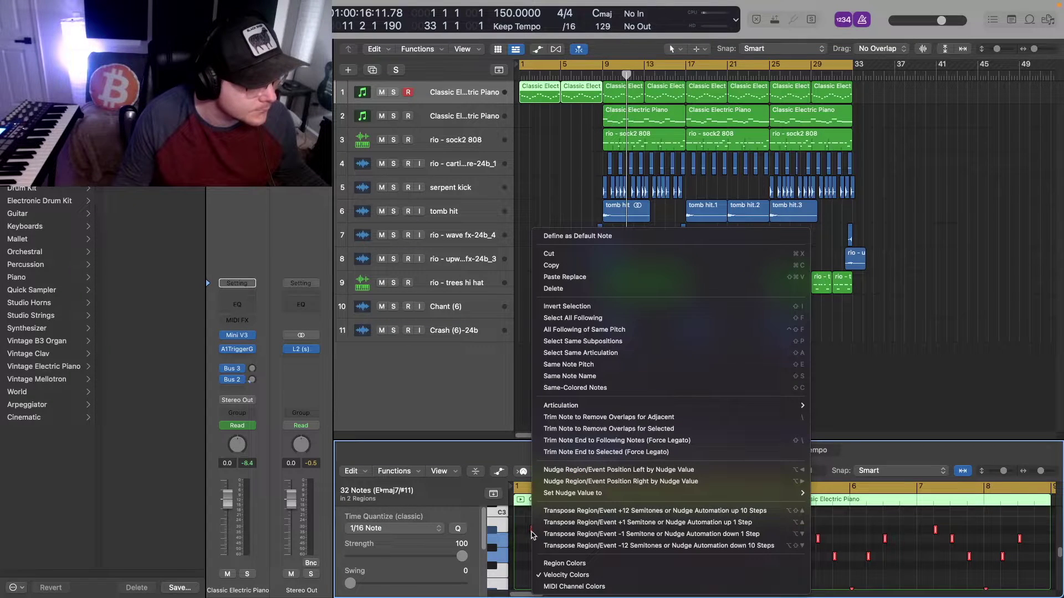
{"action": "left_click", "coordinate": [570, 545]}
{"action": "key", "text": "Return"}
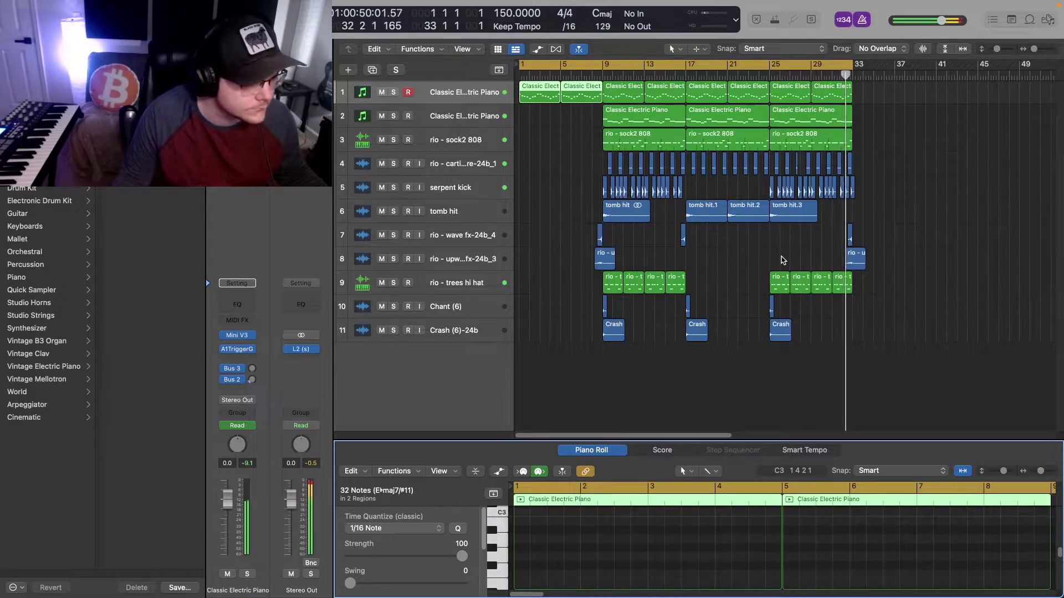
{"action": "key", "text": "space"}
Duplicate the first piano track, move its two intro regions onto the duplicate at bar 1 and insert AutoFilter there.
{"action": "key", "text": "super+d"}
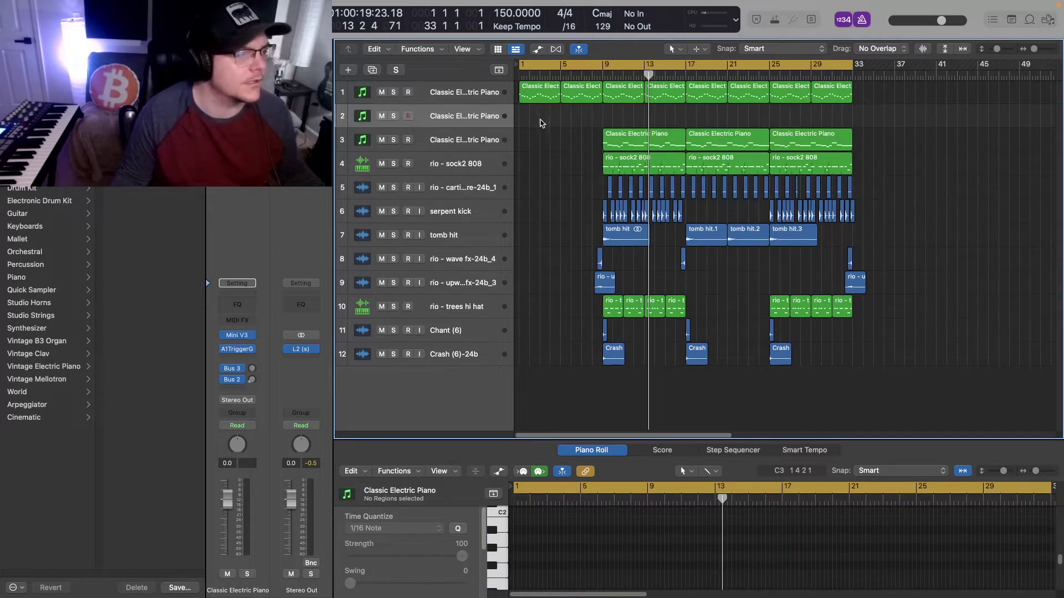
{"action": "left_click_drag", "start_coordinate": [592, 107], "coordinate": [592, 108]}
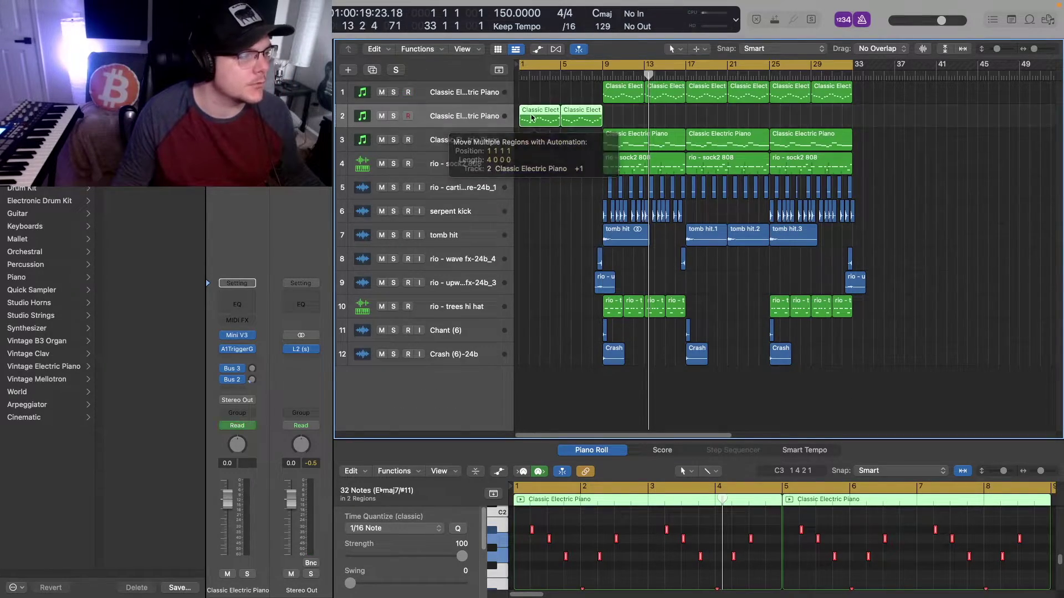
{"action": "left_click", "coordinate": [247, 359]}
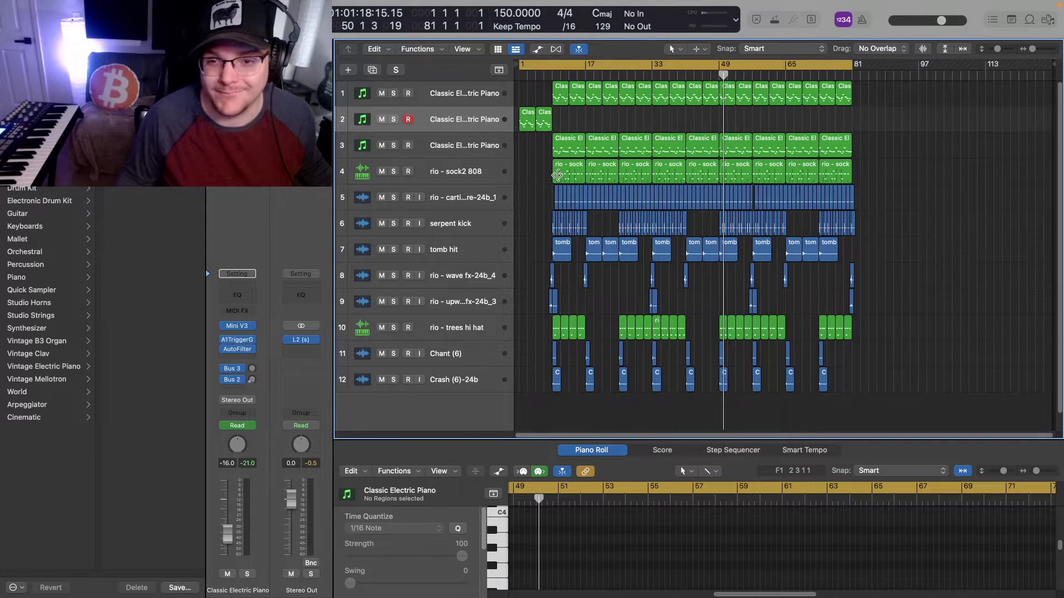
Play the full arrangement from the beginning.
{"action": "key", "text": "Return"}
{"action": "key", "text": "space"}
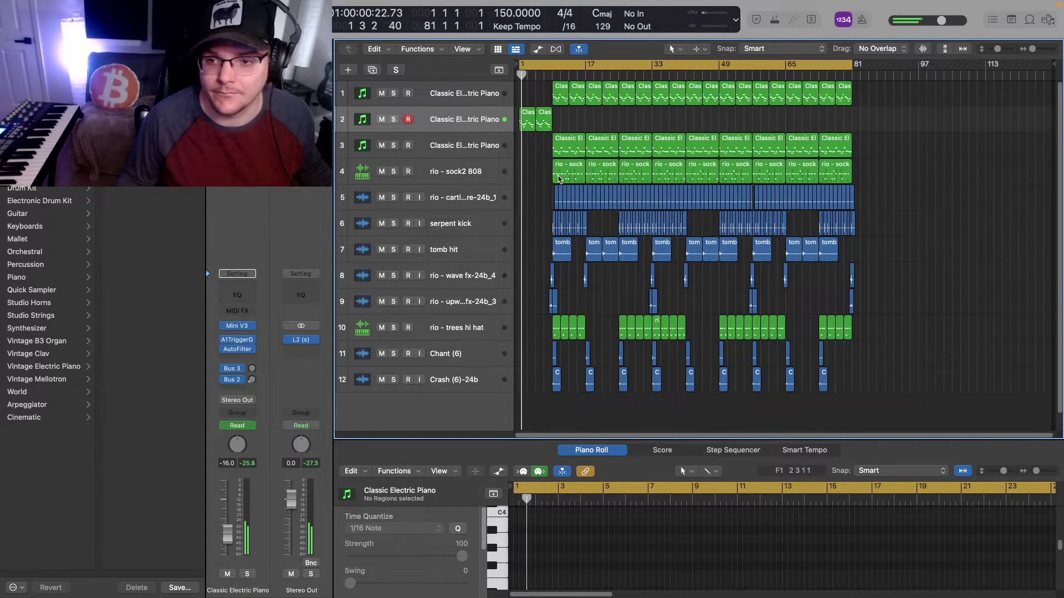